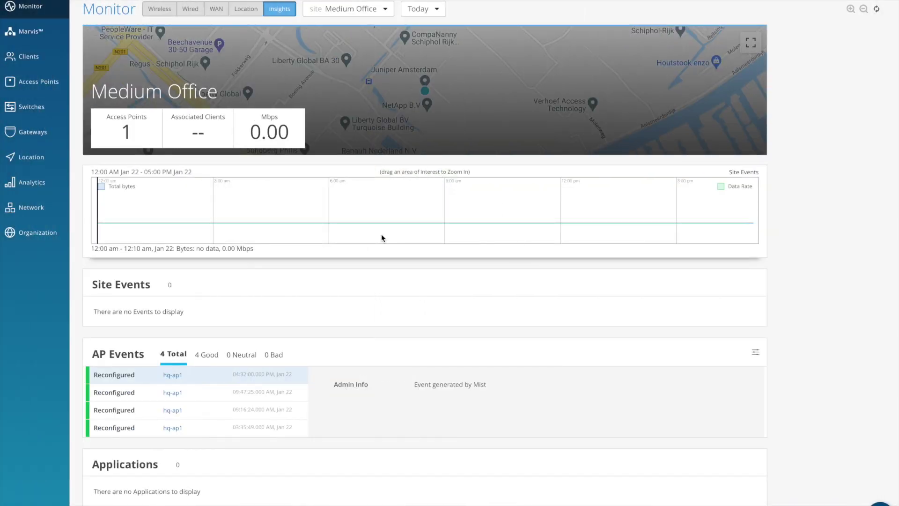
# Open the organization's Switch Templates list: Branch Config, EVPN/VXLAN Collapsed Campus and Campus-Template.
pyautogui.moveTo(38, 236)
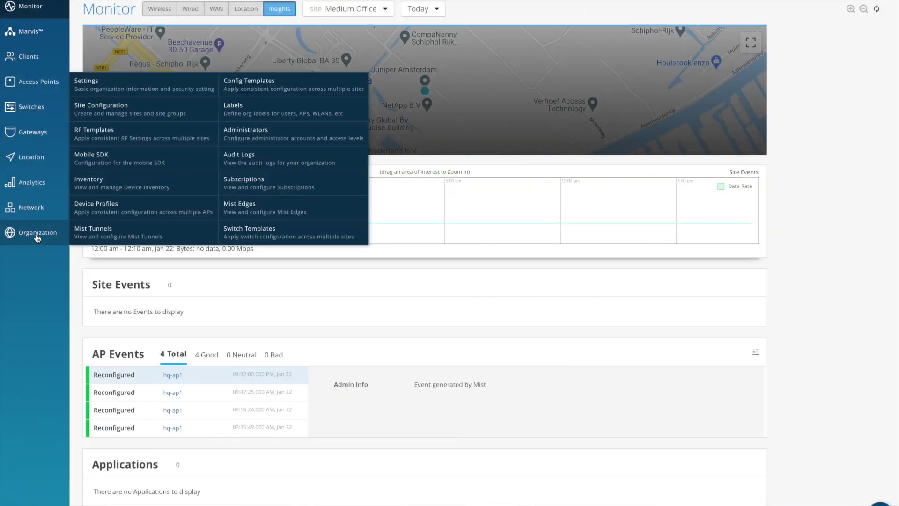
pyautogui.click(243, 237)
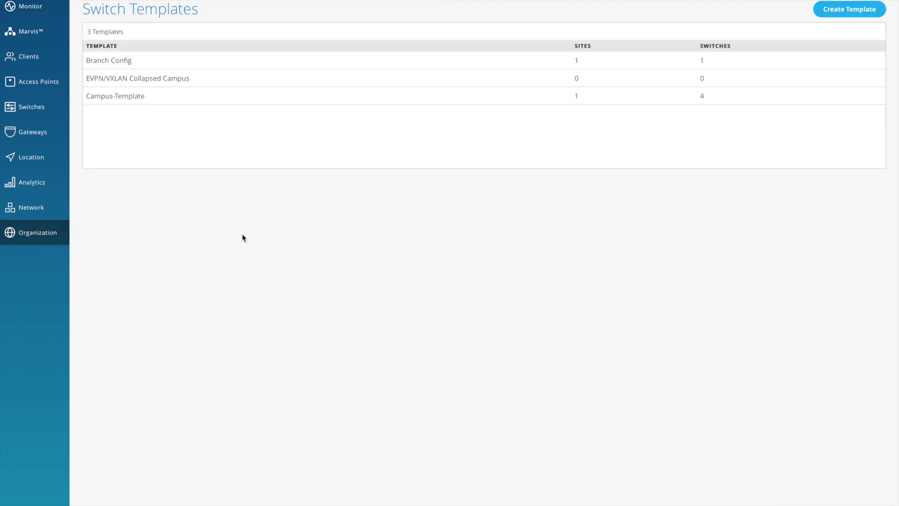
pyautogui.click(851, 11)
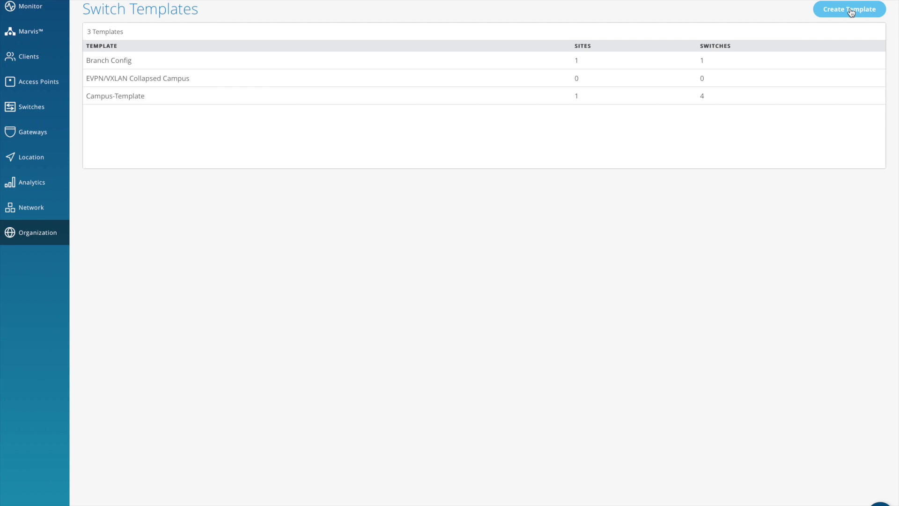
# Open Campus-Template and review its All Switches RADIUS, NTP and Additional CLI Commands settings.
pyautogui.click(120, 100)
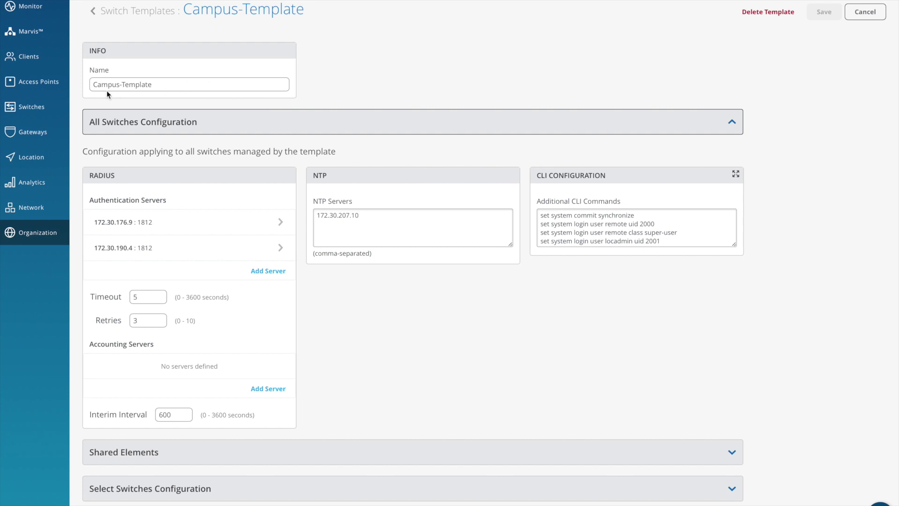
pyautogui.click(127, 122)
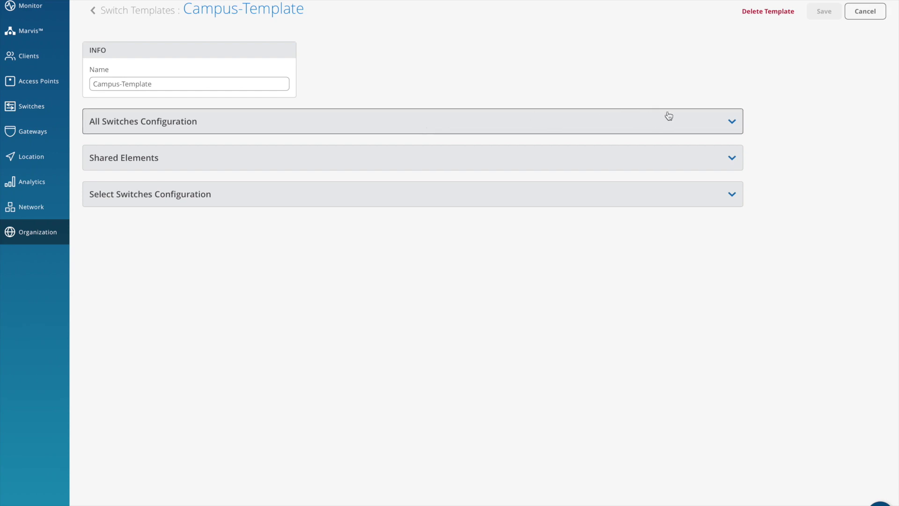
pyautogui.click(732, 123)
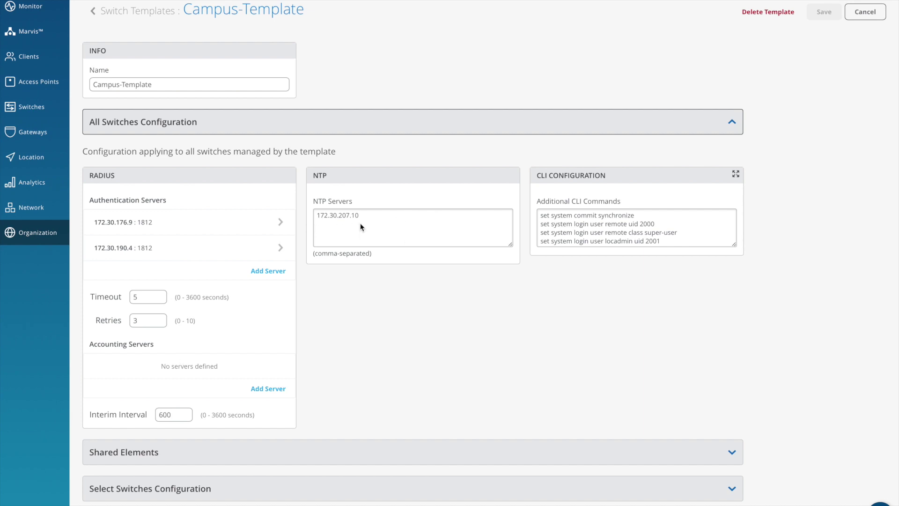
pyautogui.scroll(-1, 629, 228)
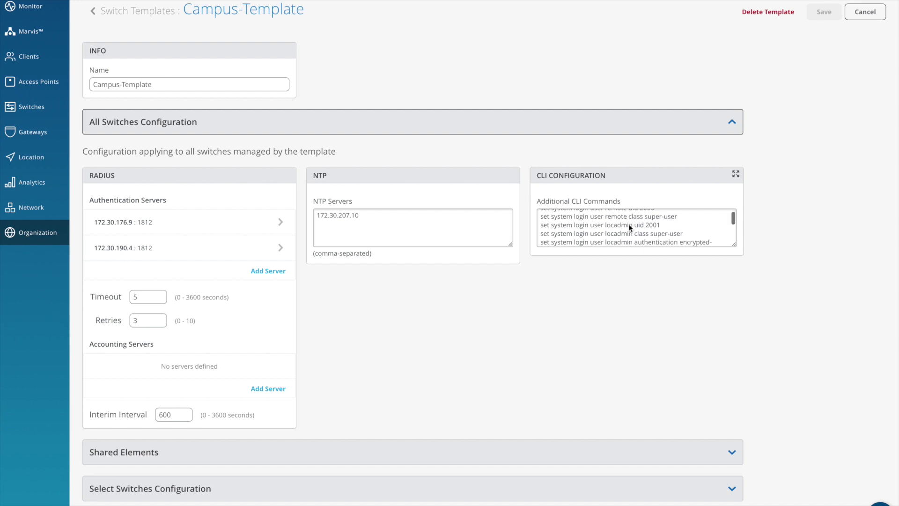
pyautogui.scroll(-5, 628, 224)
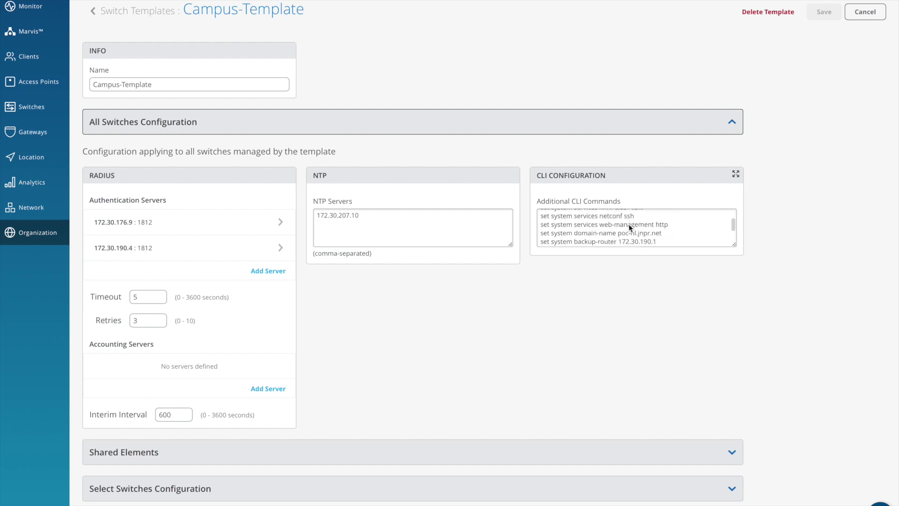
pyautogui.scroll(-6, 628, 224)
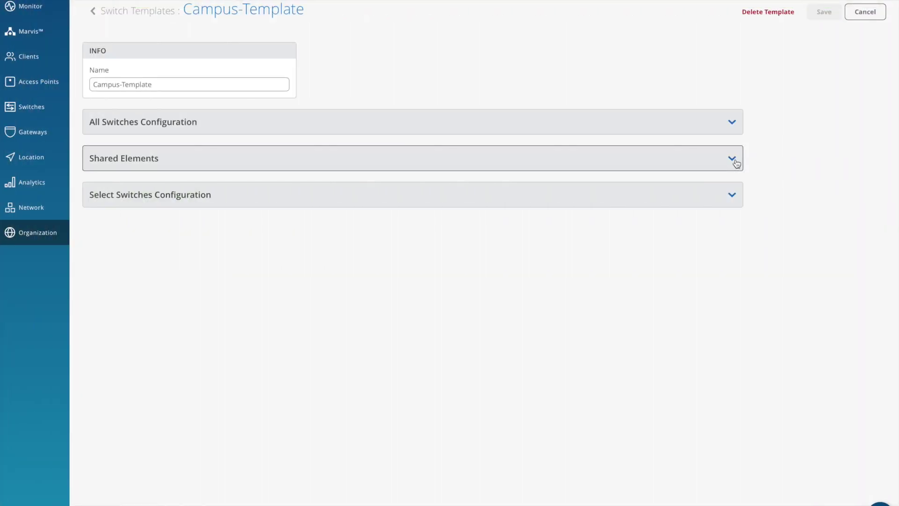
# Expand Shared Elements and view port profiles ap, cameras, corp, default, switch-uplink, uplink, wan-uplink, wifi-ap.
pyautogui.click(732, 159)
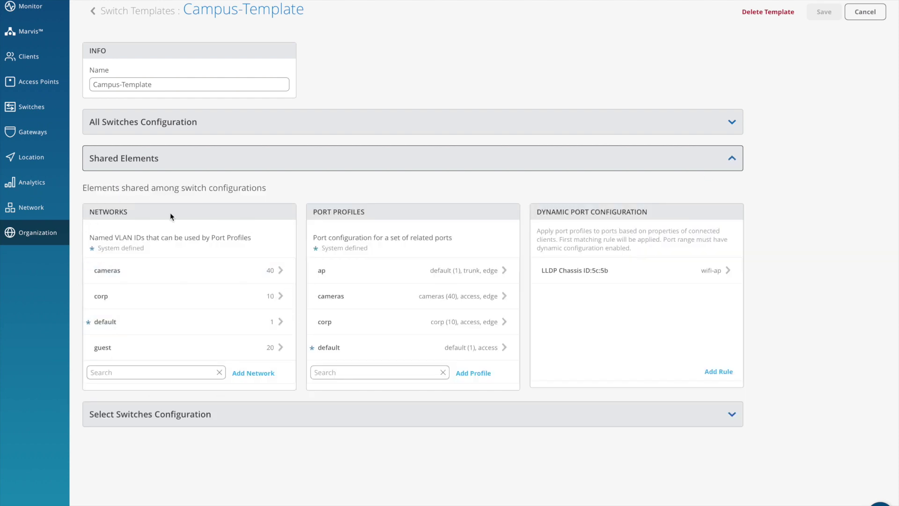
pyautogui.click(246, 373)
pyautogui.scroll(-5, 450, 309)
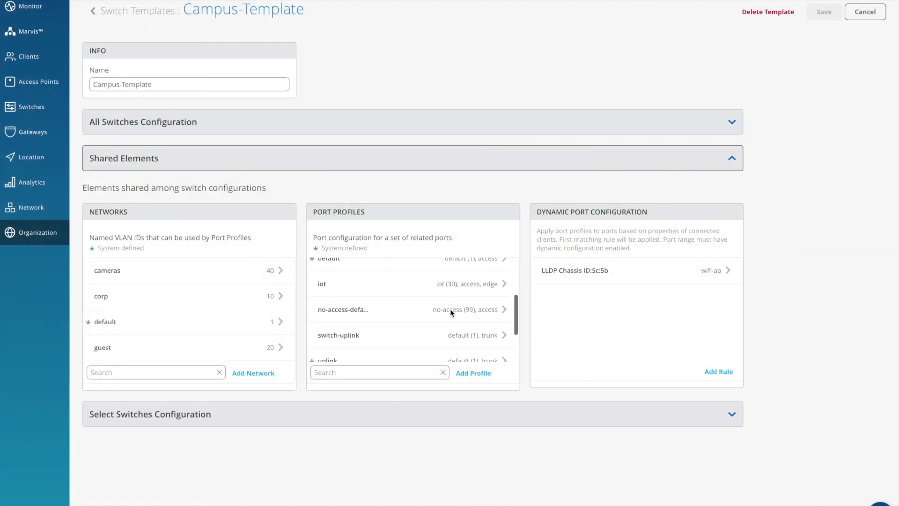
pyautogui.click(473, 372)
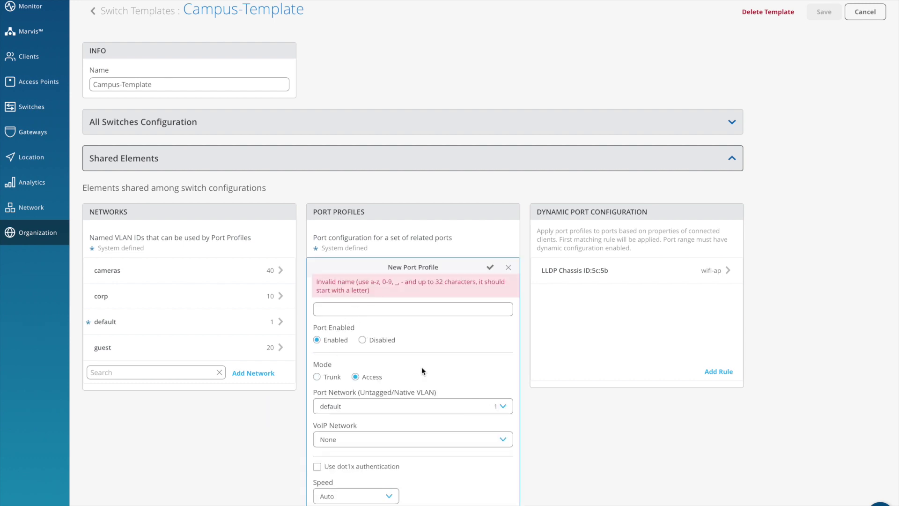
pyautogui.scroll(-1, 422, 367)
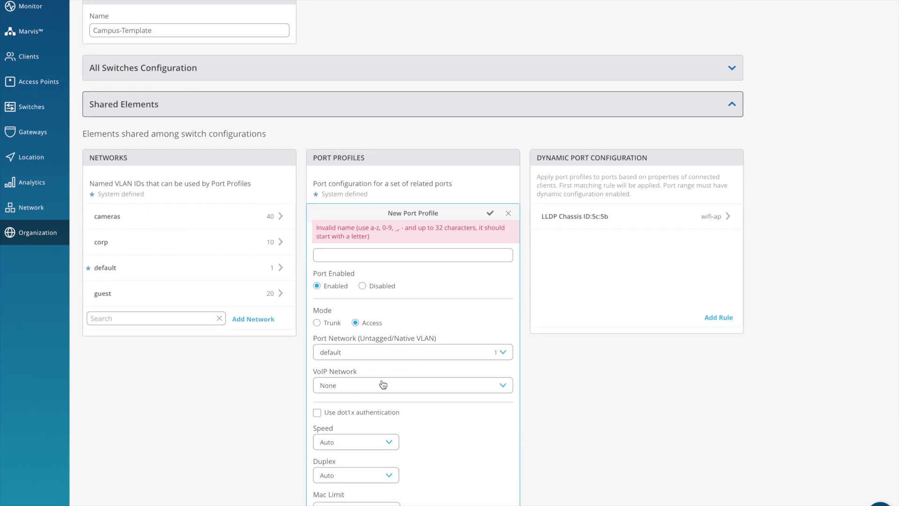
pyautogui.click(322, 326)
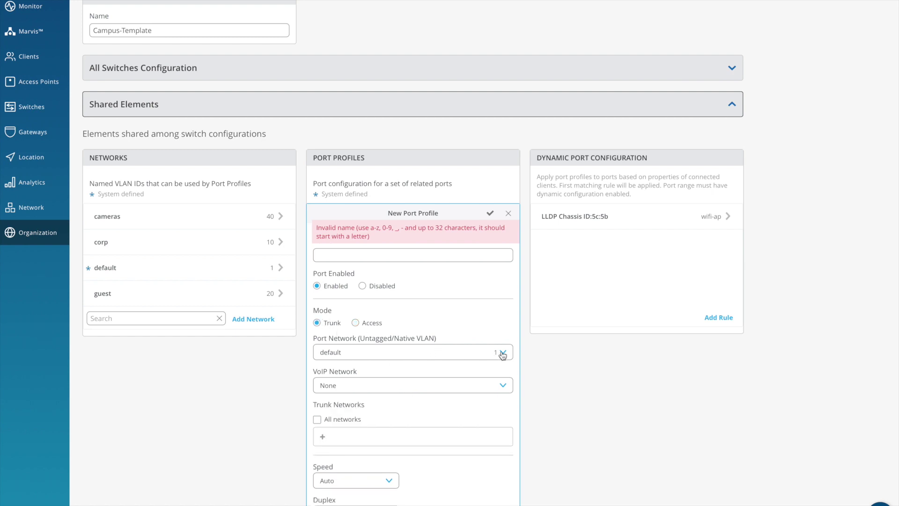
pyautogui.click(503, 353)
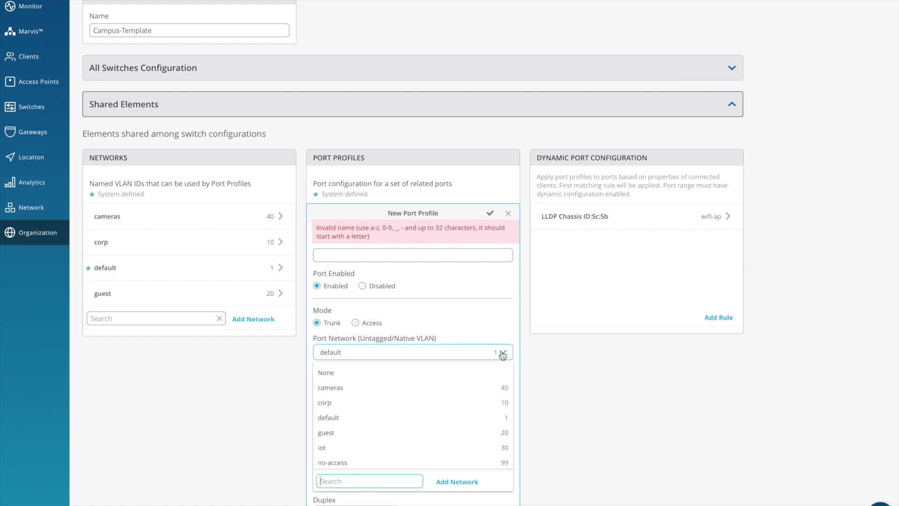
pyautogui.click(502, 353)
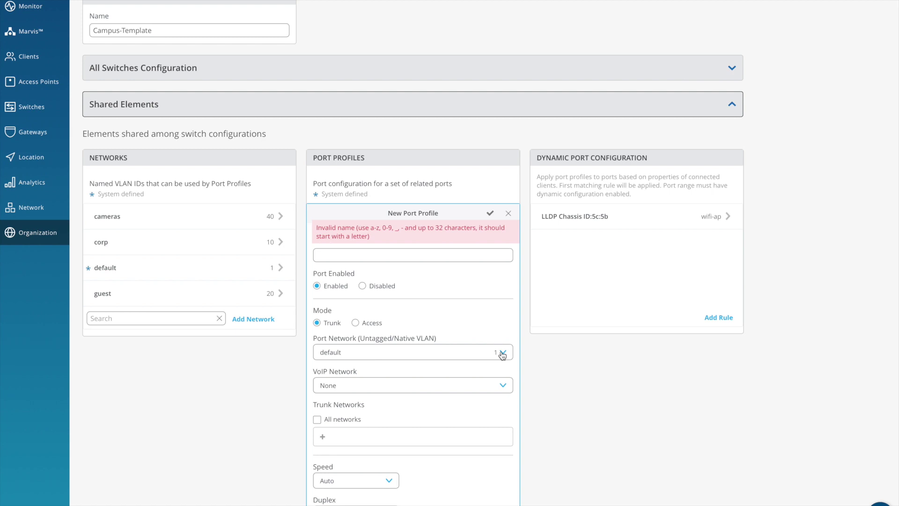
pyautogui.scroll(-3, 450, 383)
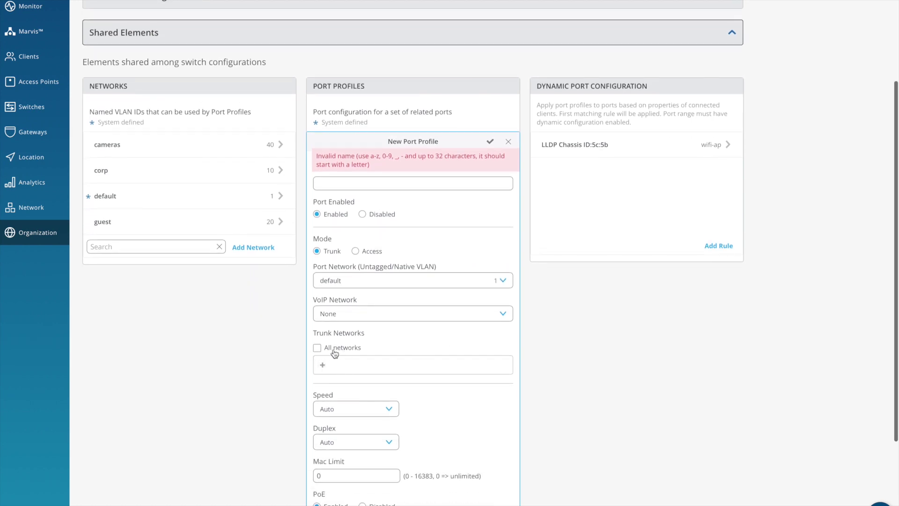
pyautogui.click(323, 368)
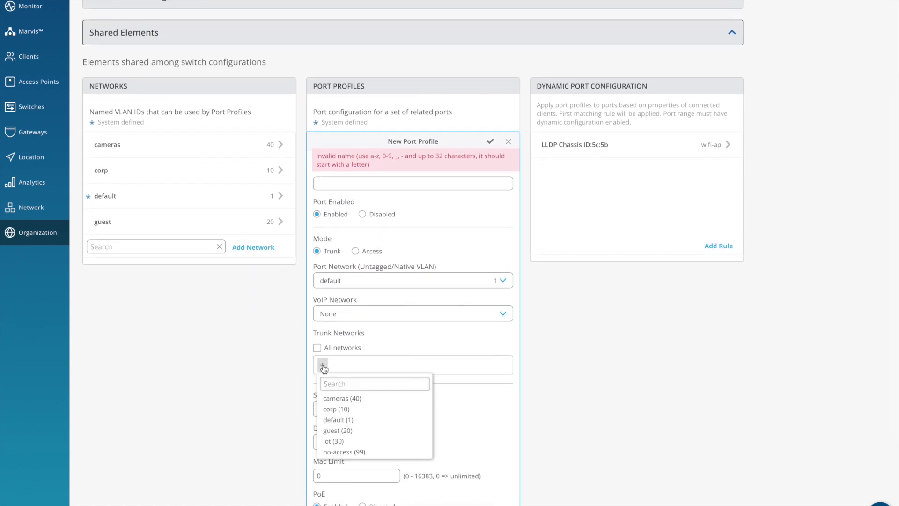
pyautogui.click(476, 419)
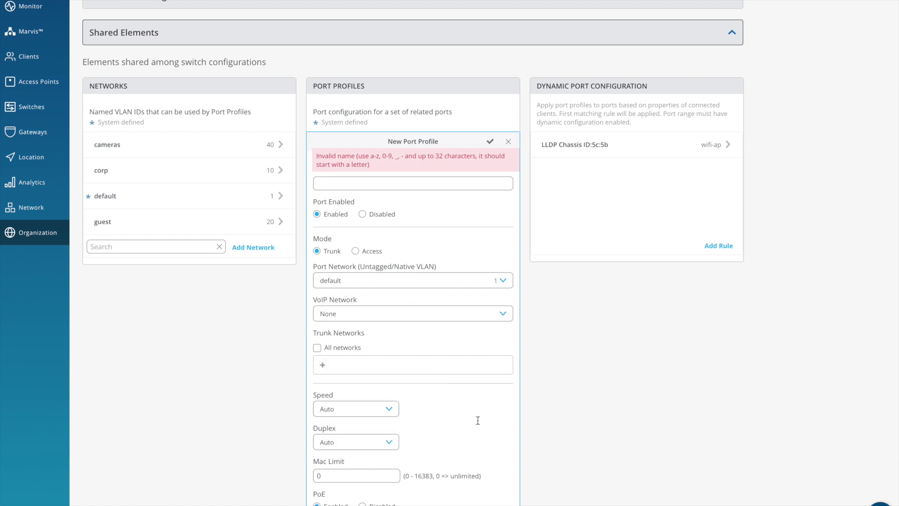
pyautogui.scroll(-3, 476, 419)
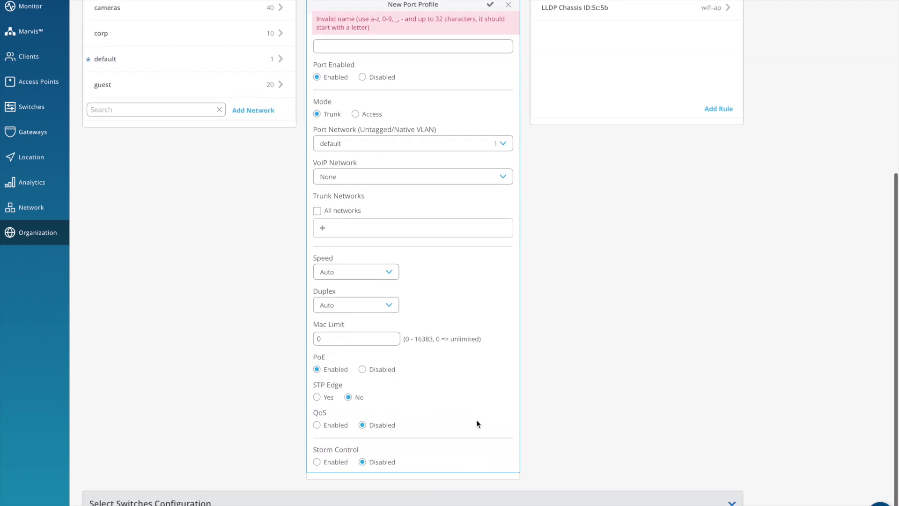
pyautogui.scroll(3, 476, 420)
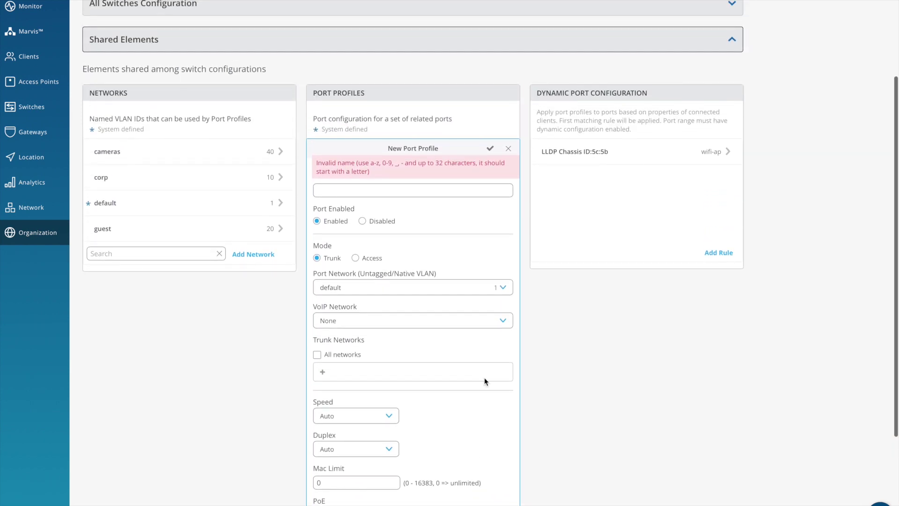
pyautogui.click(509, 149)
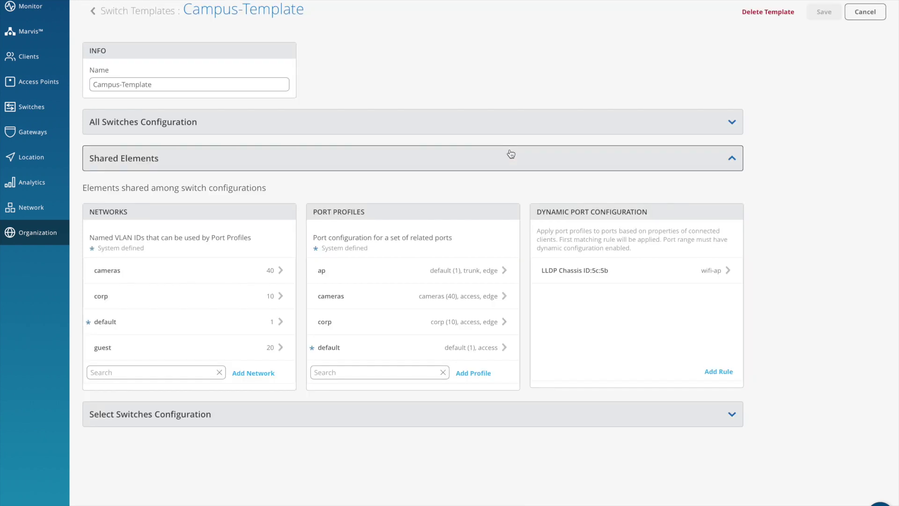
pyautogui.click(334, 297)
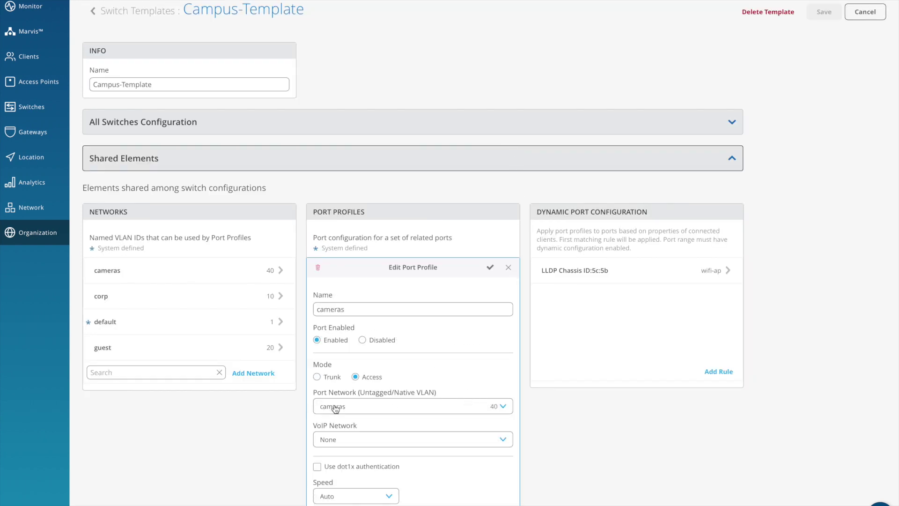
pyautogui.scroll(-1, 419, 411)
pyautogui.scroll(-5, 419, 411)
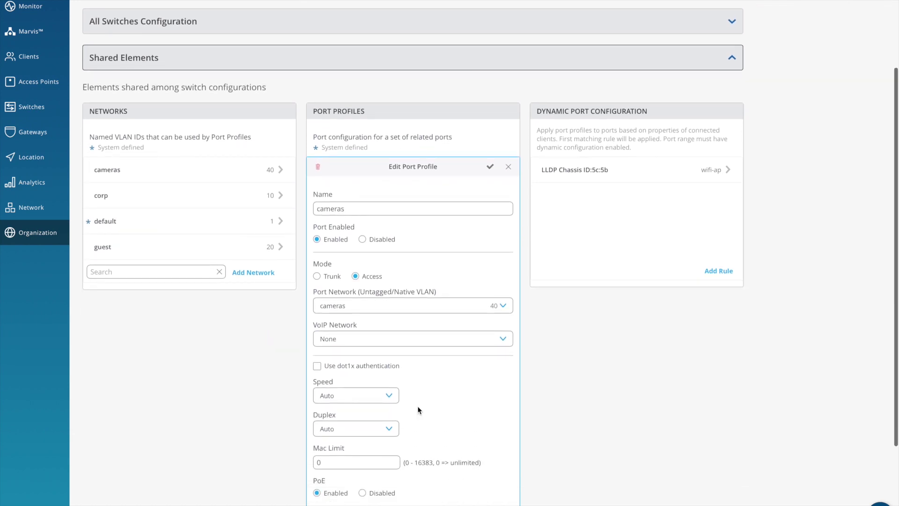
pyautogui.scroll(4, 418, 411)
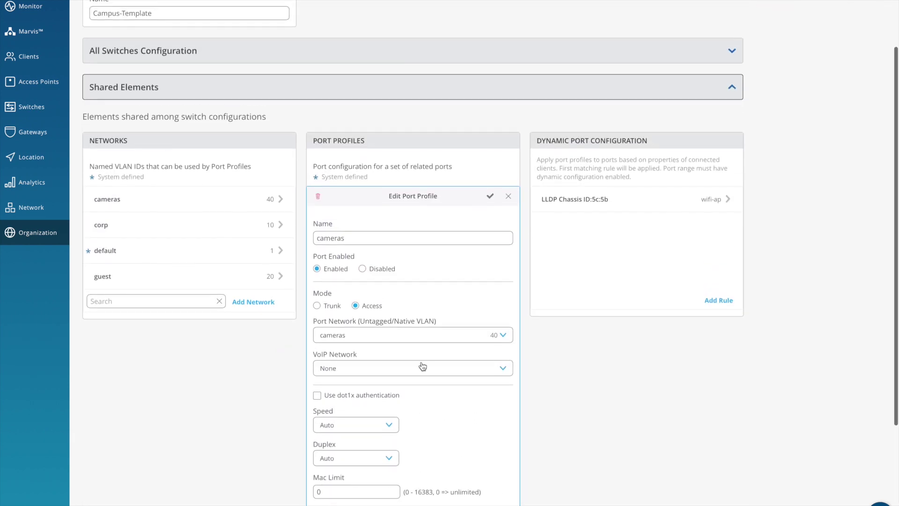
pyautogui.click(508, 198)
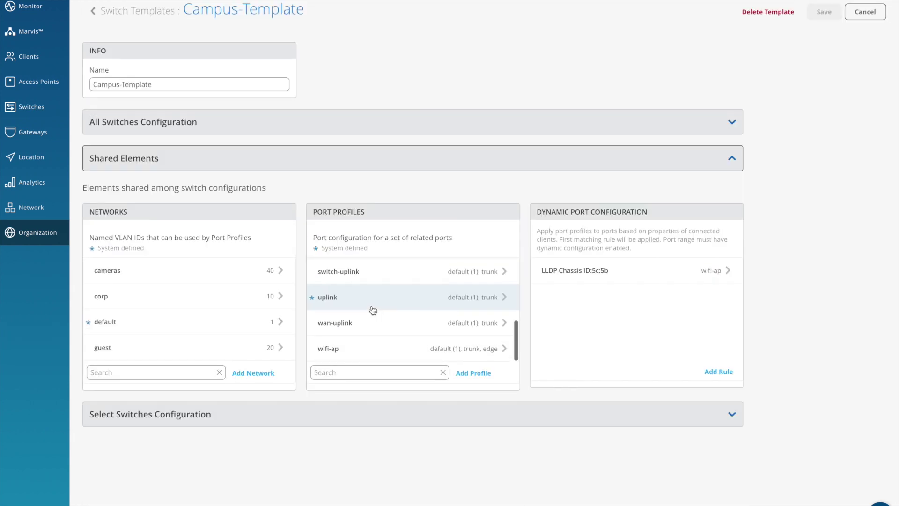
pyautogui.click(367, 277)
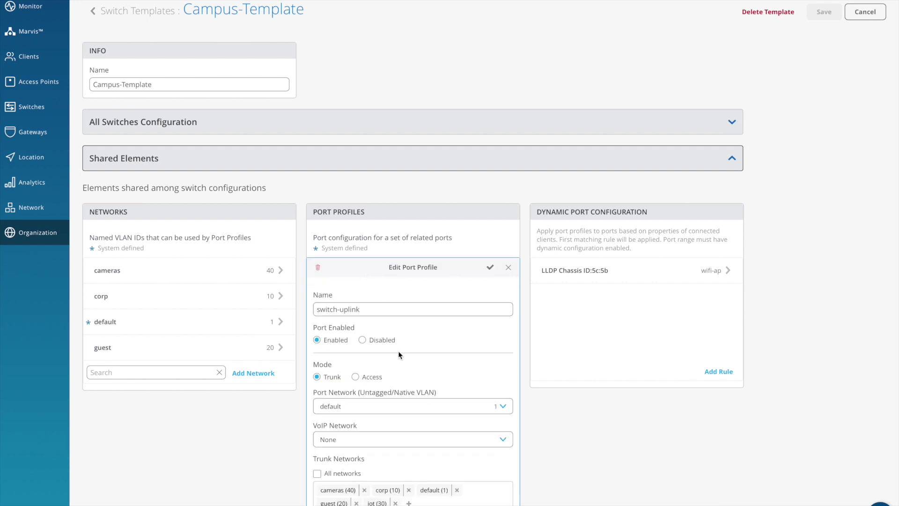
pyautogui.scroll(-3, 440, 358)
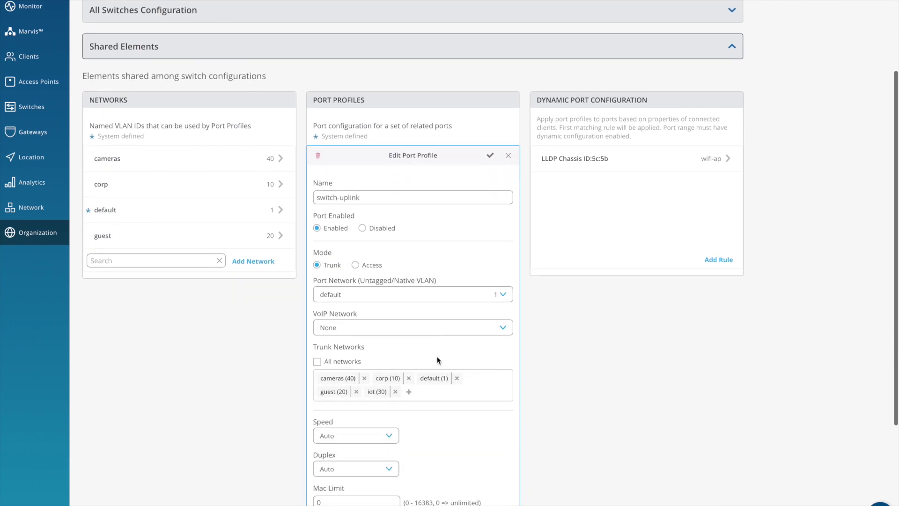
pyautogui.scroll(-3, 438, 361)
pyautogui.scroll(5, 439, 361)
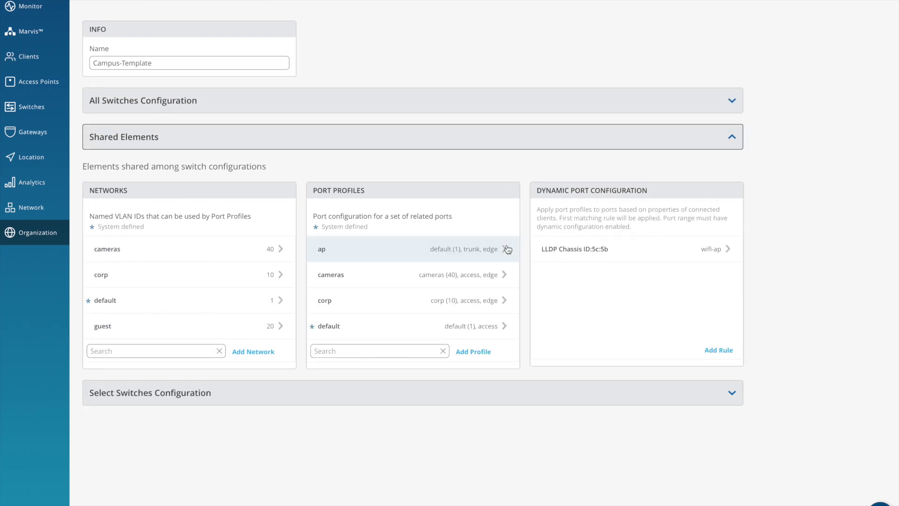
pyautogui.scroll(-3, 446, 283)
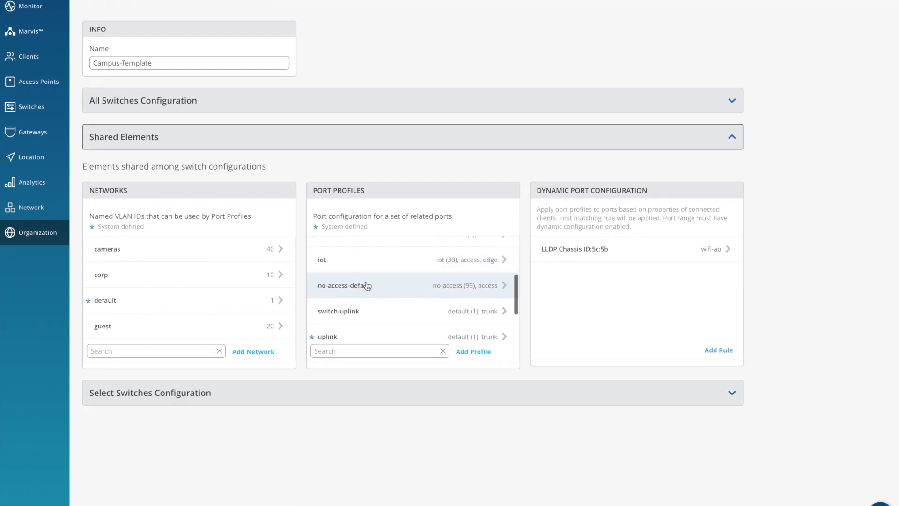
pyautogui.click(367, 286)
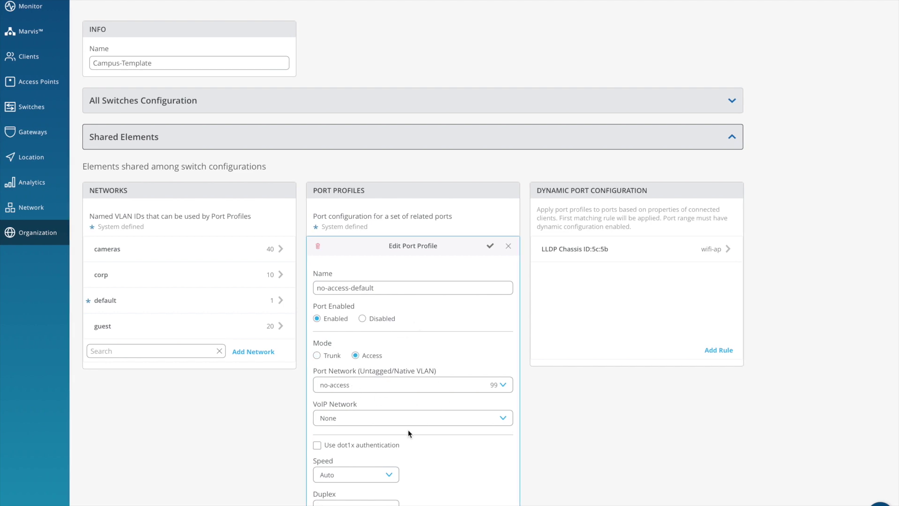
pyautogui.scroll(-5, 459, 453)
pyautogui.scroll(3, 459, 454)
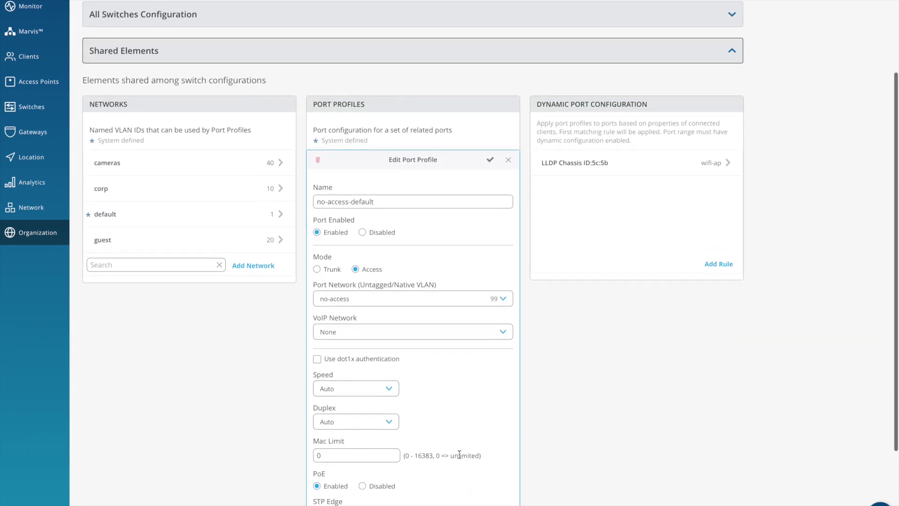
pyautogui.scroll(1, 459, 454)
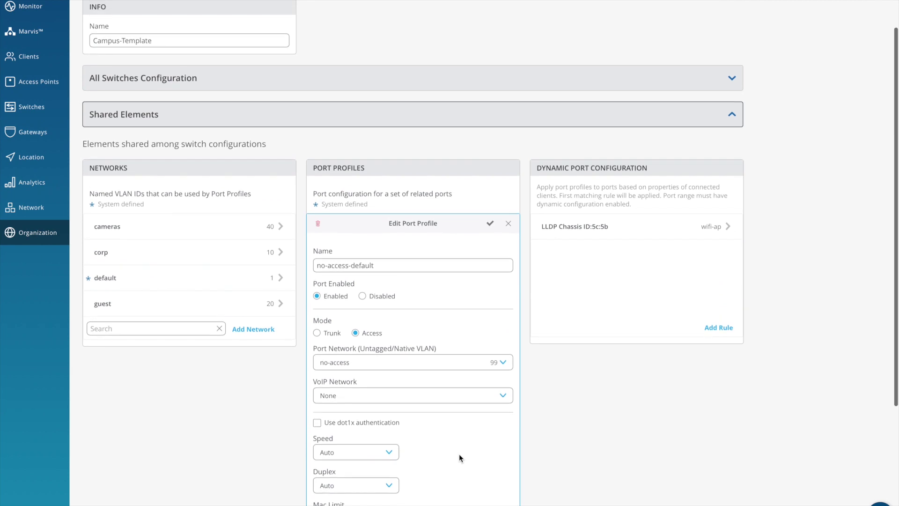
pyautogui.click(507, 223)
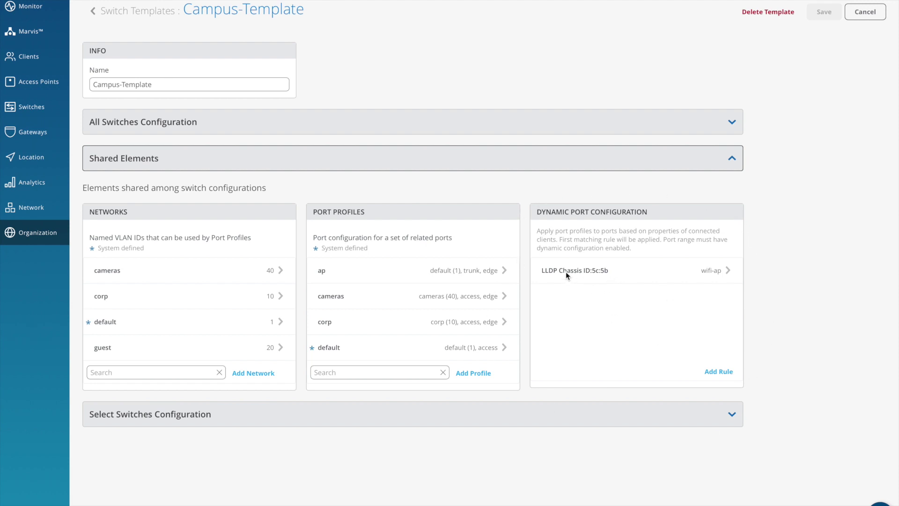
pyautogui.click(715, 278)
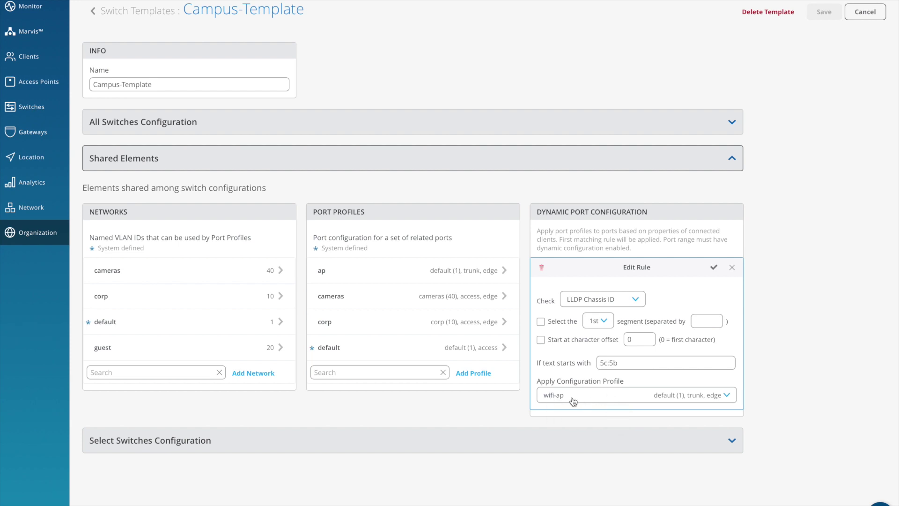
pyautogui.click(732, 268)
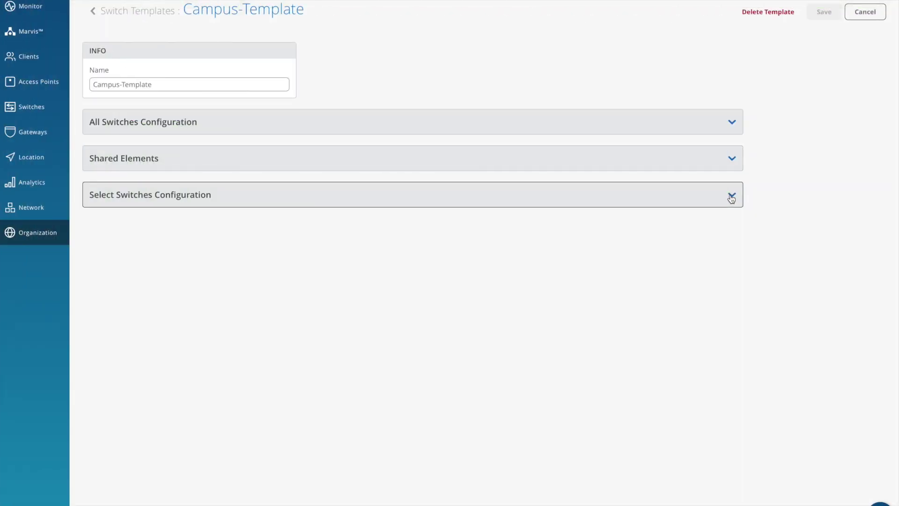
# Review l2-dist-sw's port ranges ge-0/0/0,ge-1/0/0, xe-0/0/4,xe-1/0/4 and xe-0/0/6,xe-1/0/6.
pyautogui.click(732, 198)
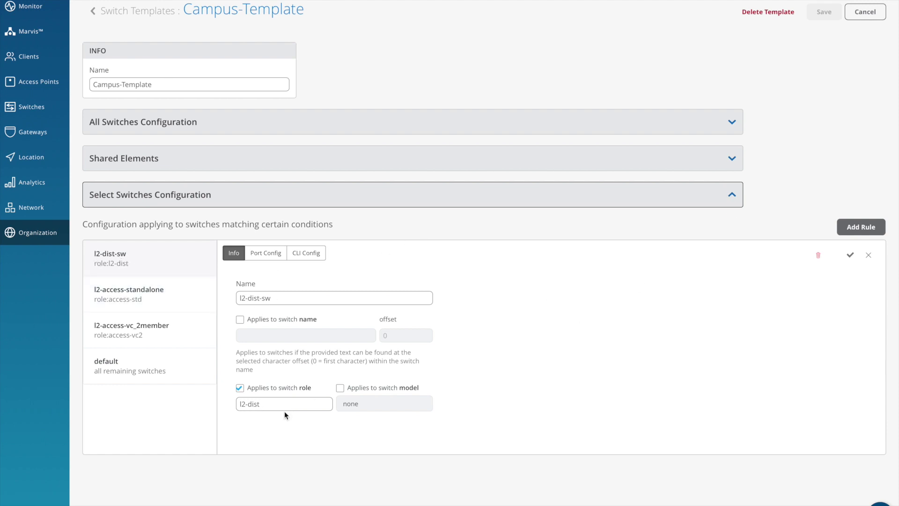
pyautogui.click(264, 254)
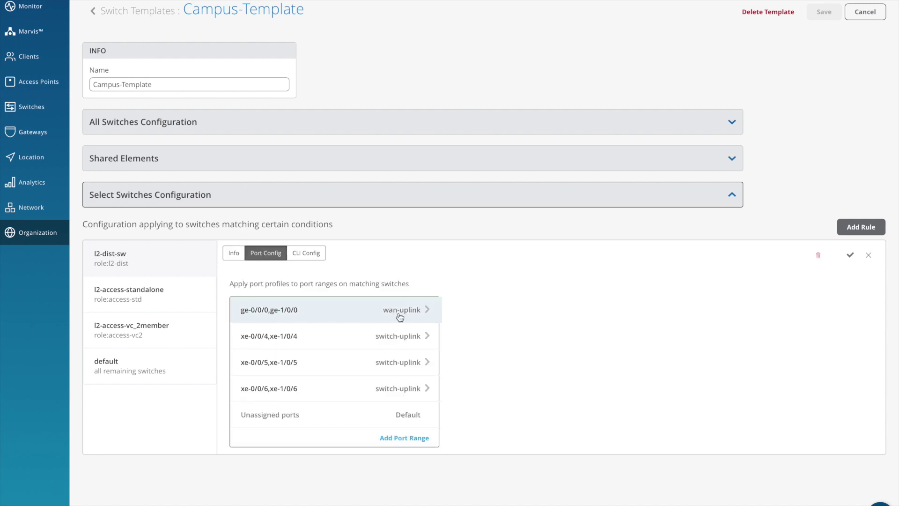
pyautogui.click(292, 320)
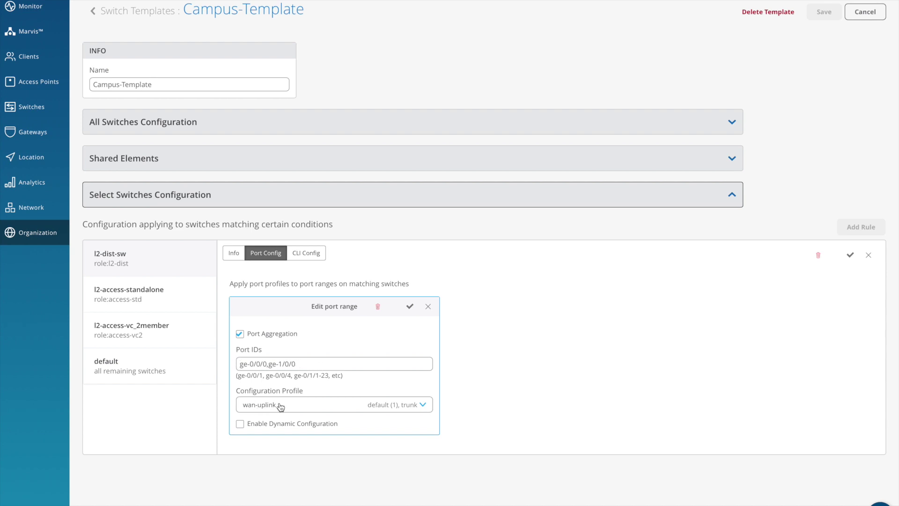
pyautogui.click(432, 308)
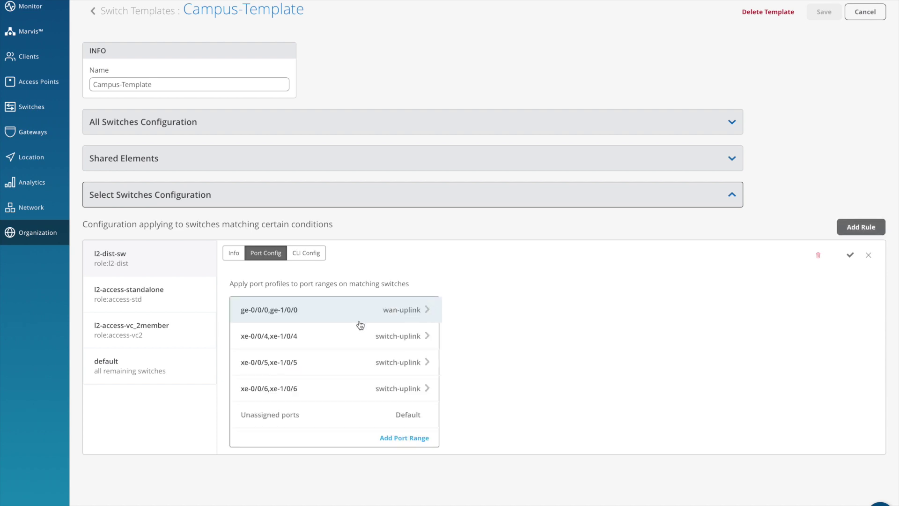
pyautogui.click(294, 338)
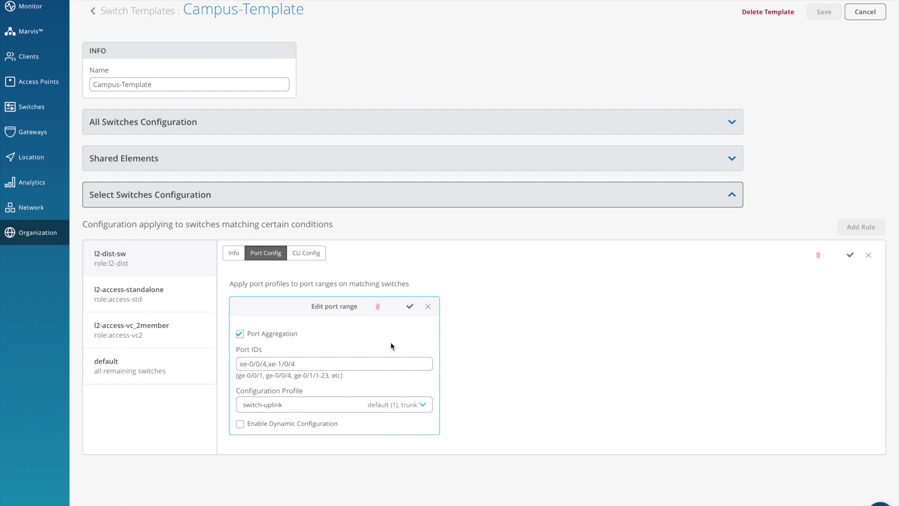
pyautogui.click(429, 306)
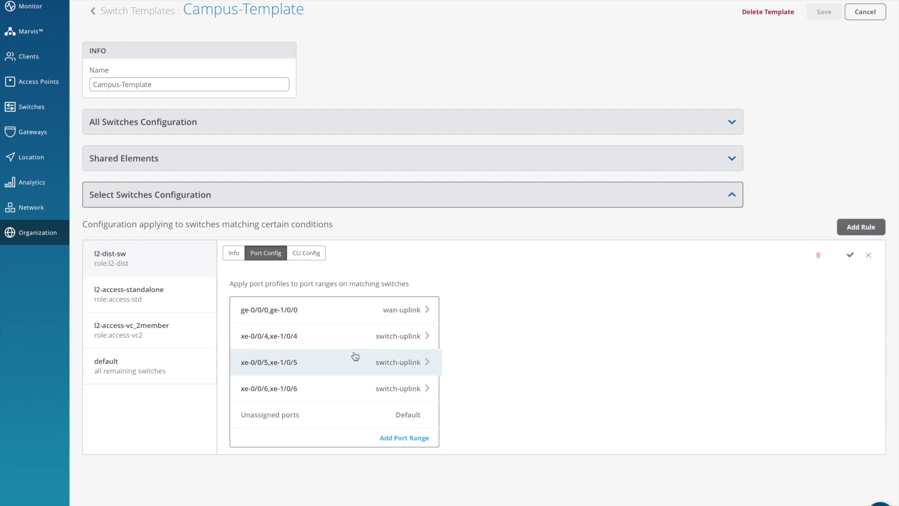
pyautogui.click(346, 391)
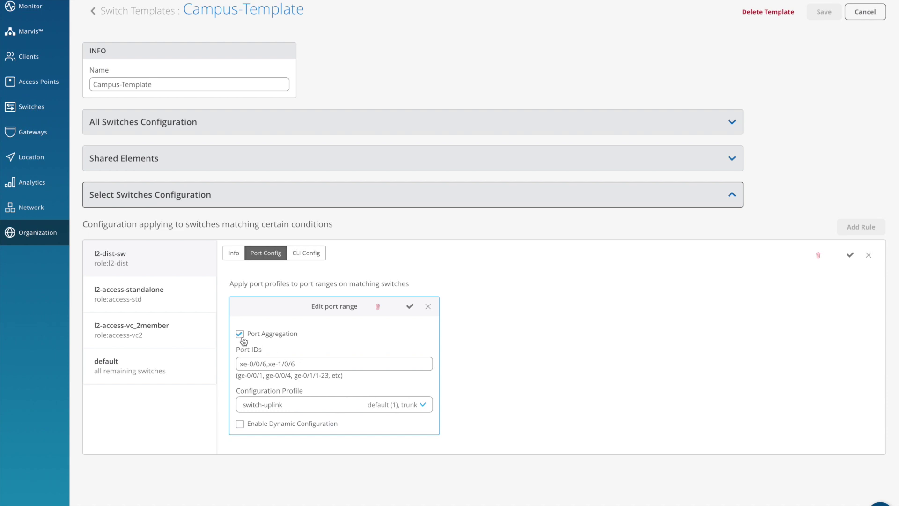
pyautogui.click(427, 307)
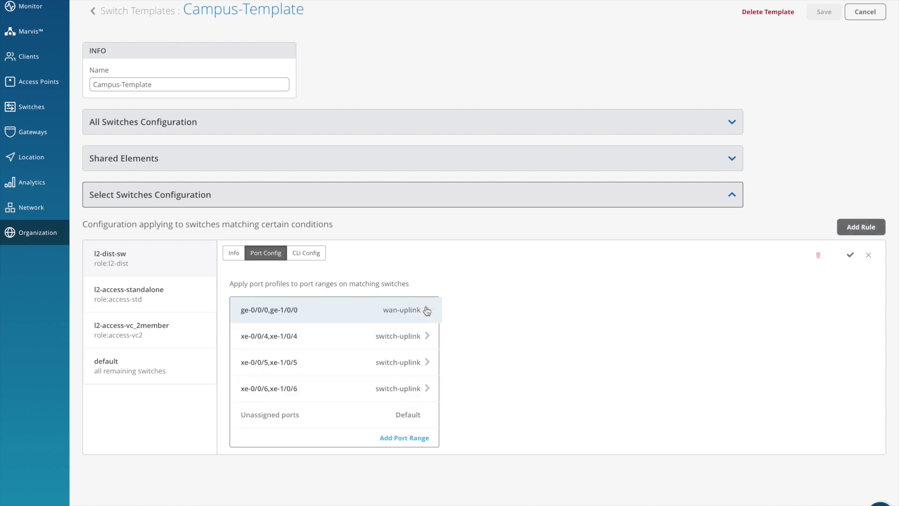
# Show the l2-dist-sw rule's additional CLI commands.
pyautogui.click(311, 256)
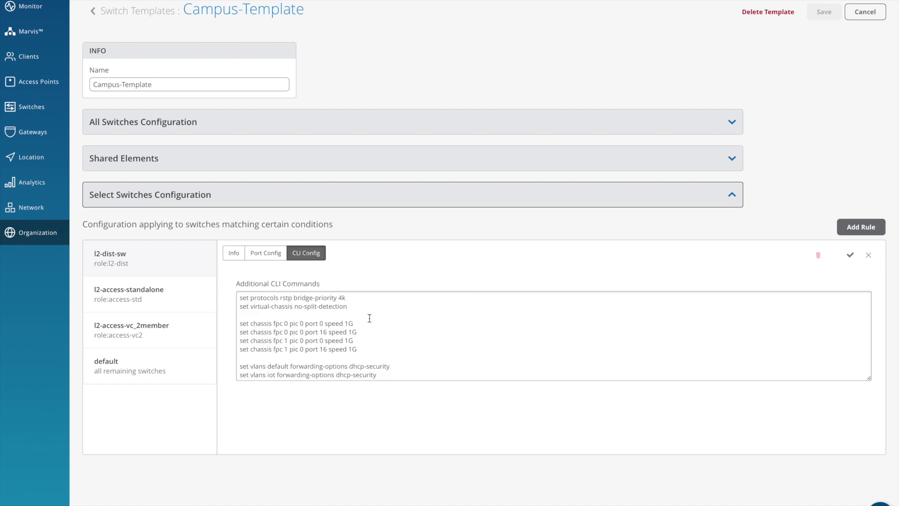
pyautogui.scroll(-3, 376, 321)
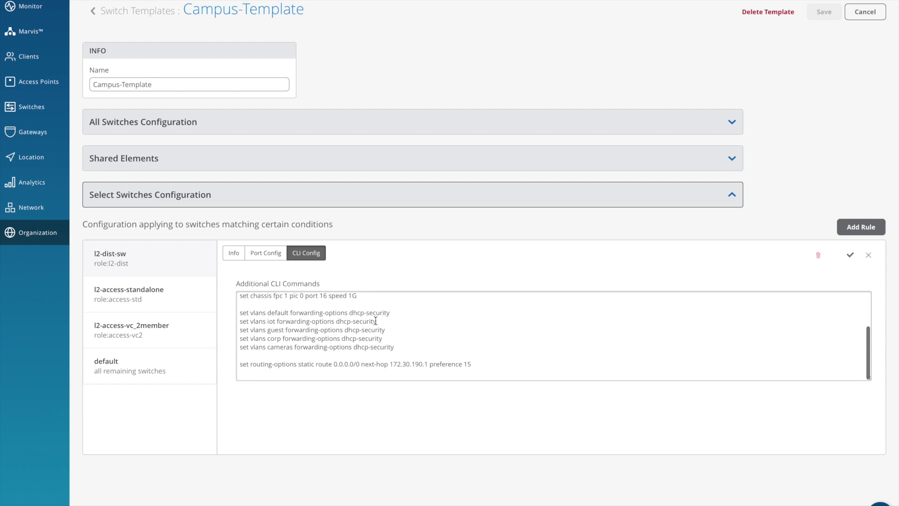
pyautogui.scroll(3, 375, 321)
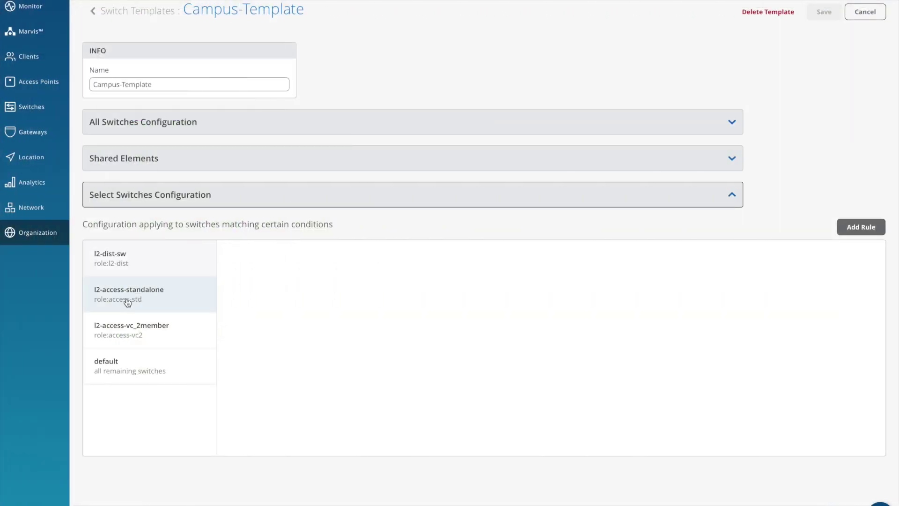
pyautogui.click(127, 302)
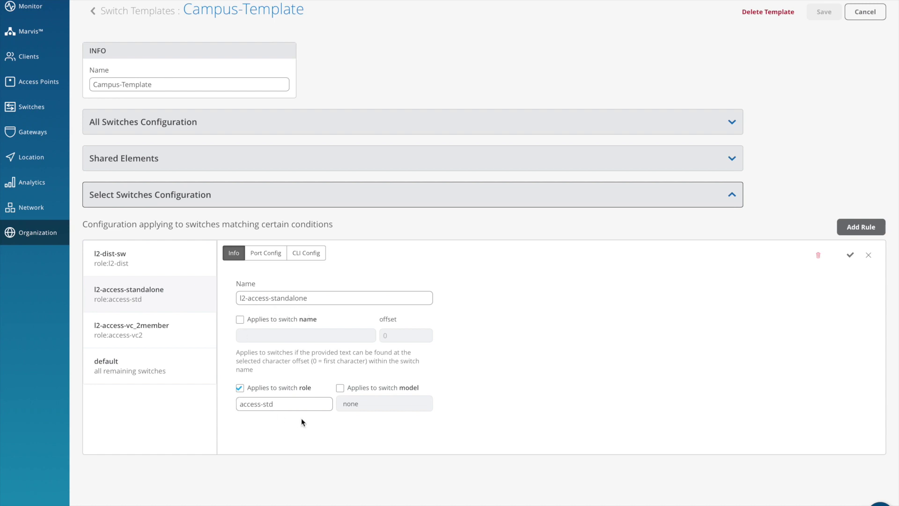
# Review l2-access-standalone and l2-access-vc_2member port ranges, including switch-uplink and no-access-default, without changes.
pyautogui.click(265, 253)
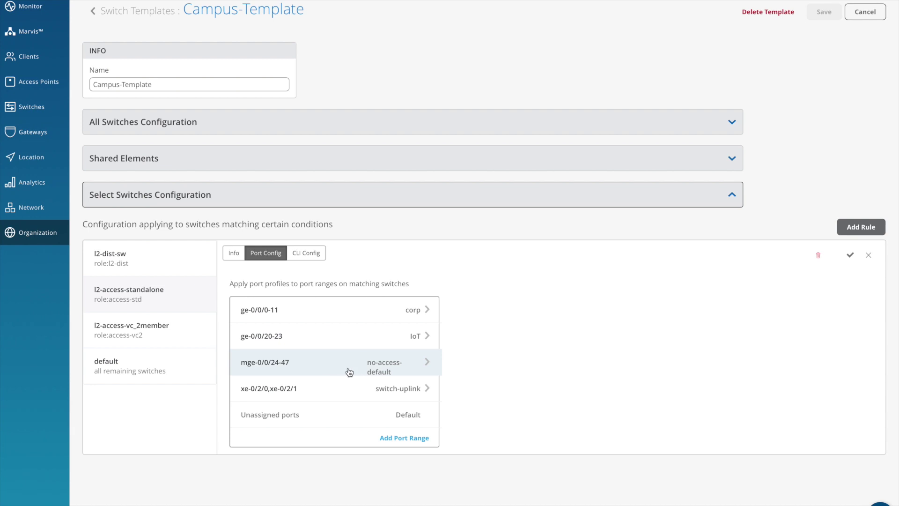
pyautogui.click(177, 334)
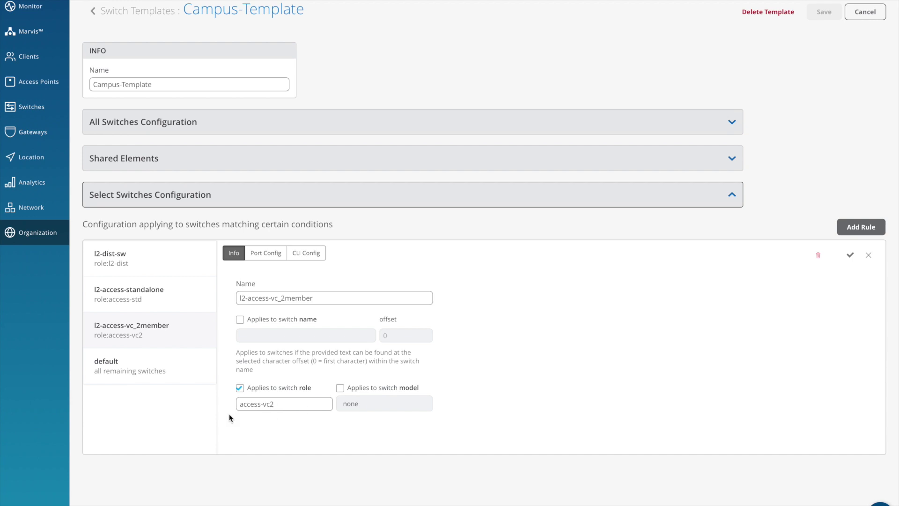
pyautogui.click(263, 257)
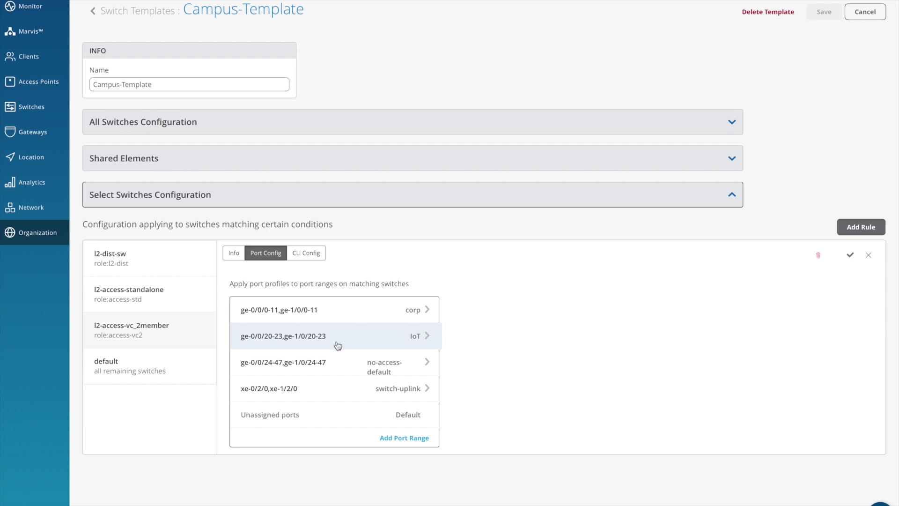
pyautogui.click(323, 387)
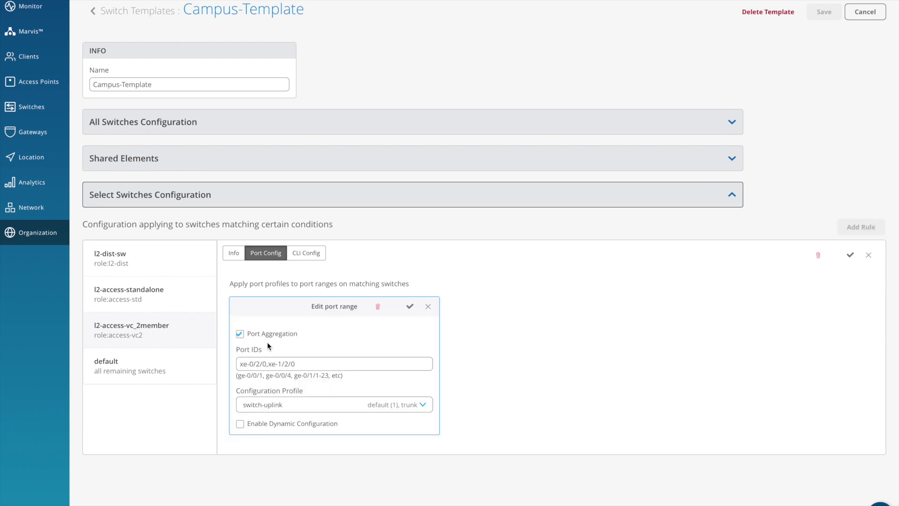
pyautogui.click(428, 307)
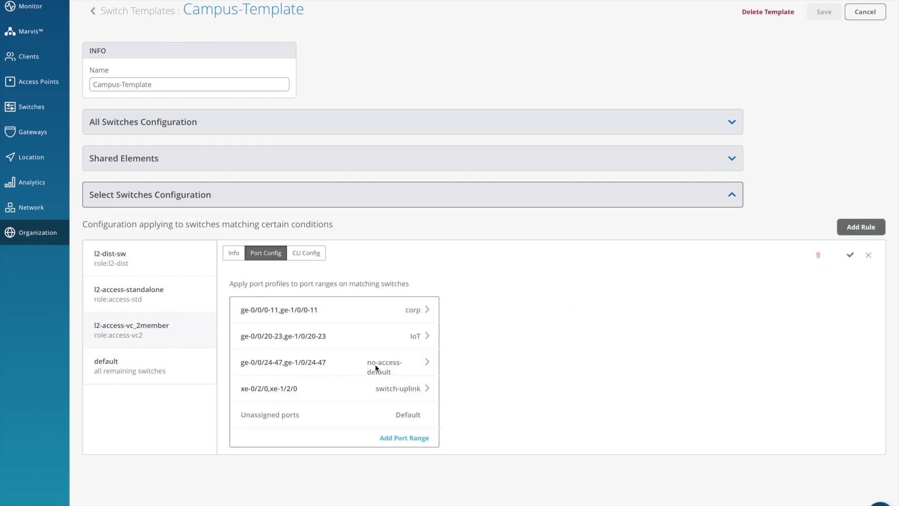
pyautogui.click(428, 366)
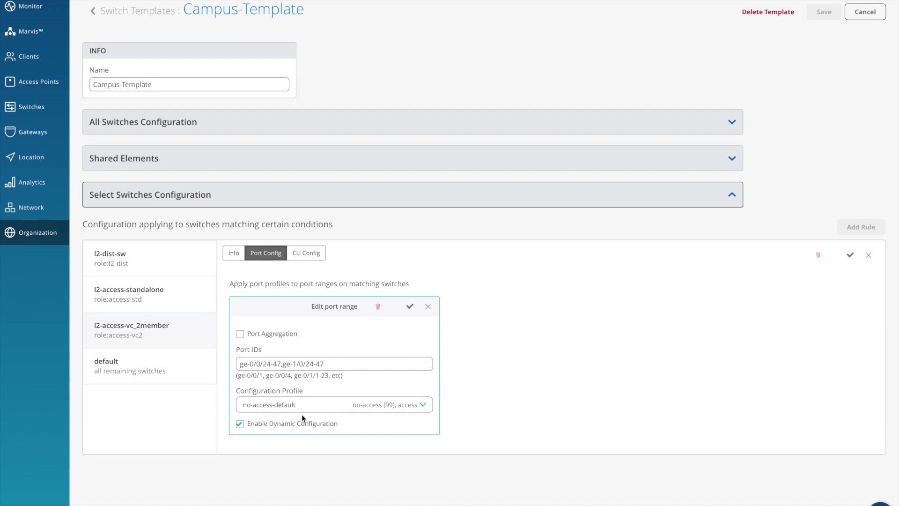
pyautogui.click(428, 307)
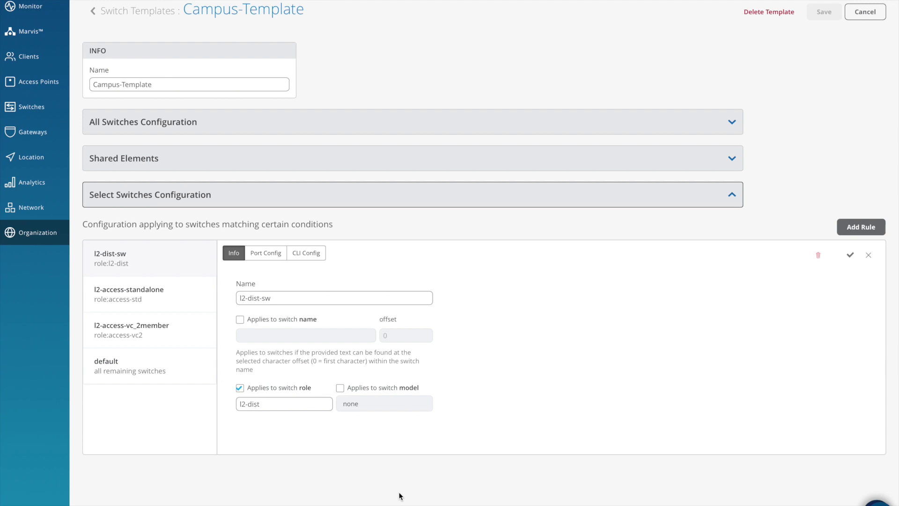
pyautogui.click(733, 197)
# Copy the switch adoption CLI commands from the Inventory's Switches list.
pyautogui.moveTo(65, 236)
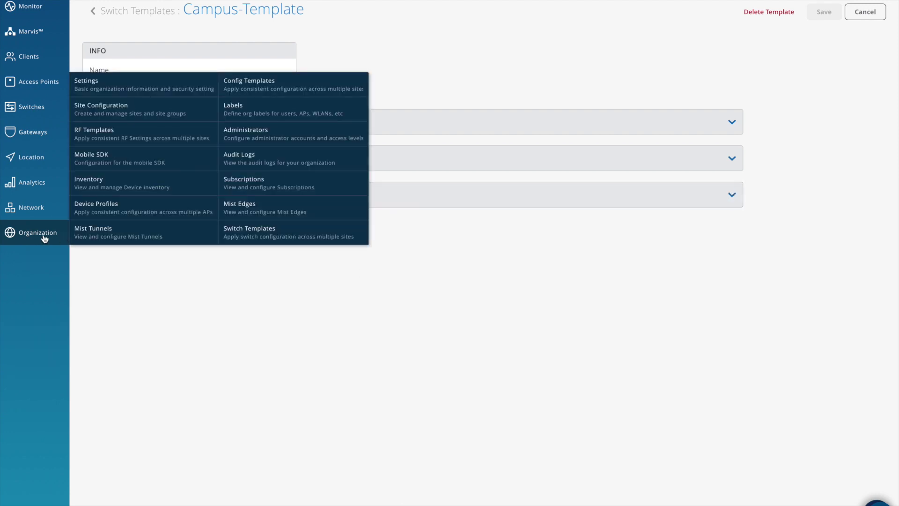
pyautogui.click(99, 186)
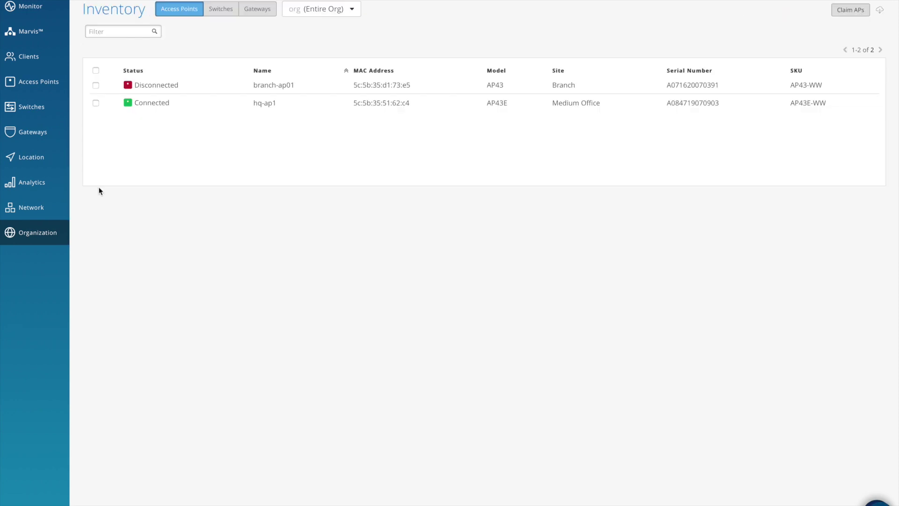
pyautogui.click(218, 14)
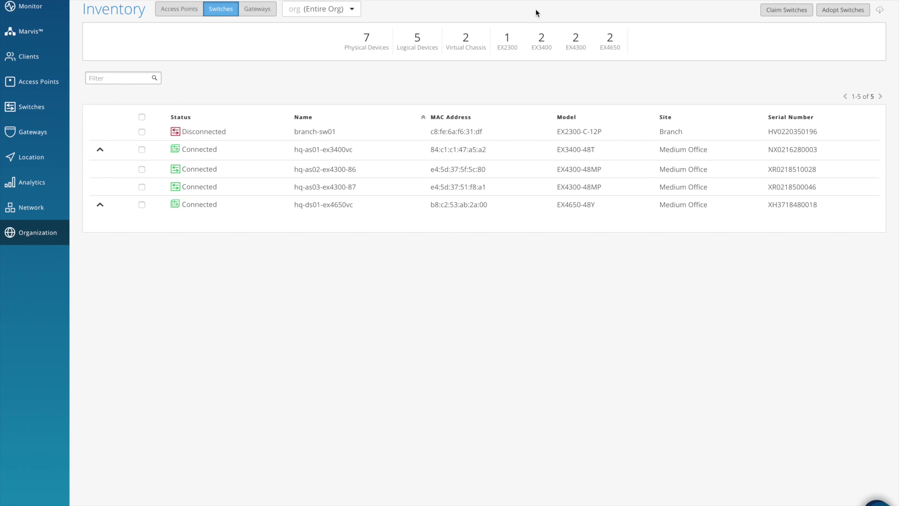
pyautogui.click(840, 11)
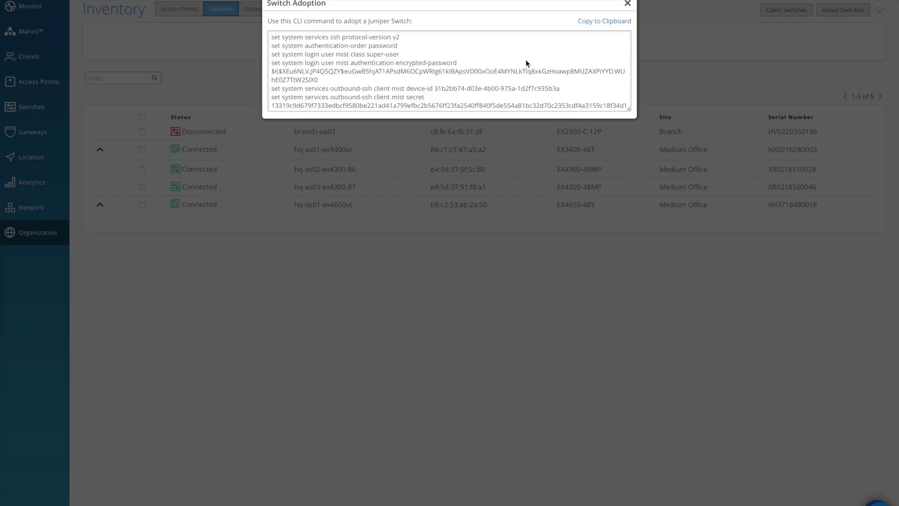
pyautogui.click(599, 22)
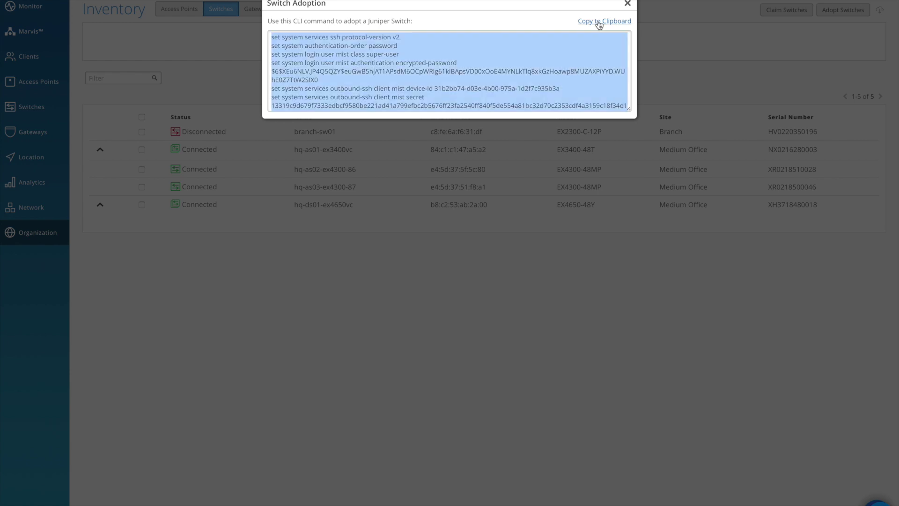
pyautogui.click(628, 3)
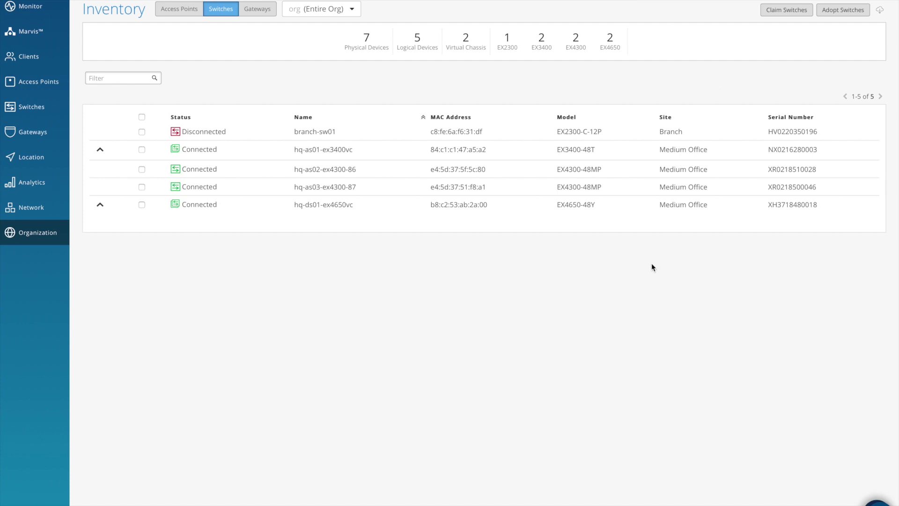
# Select hq-as01-ex3400vc to view its extra actions, then go to the organization's Sites list.
pyautogui.click(142, 150)
pyautogui.click(749, 11)
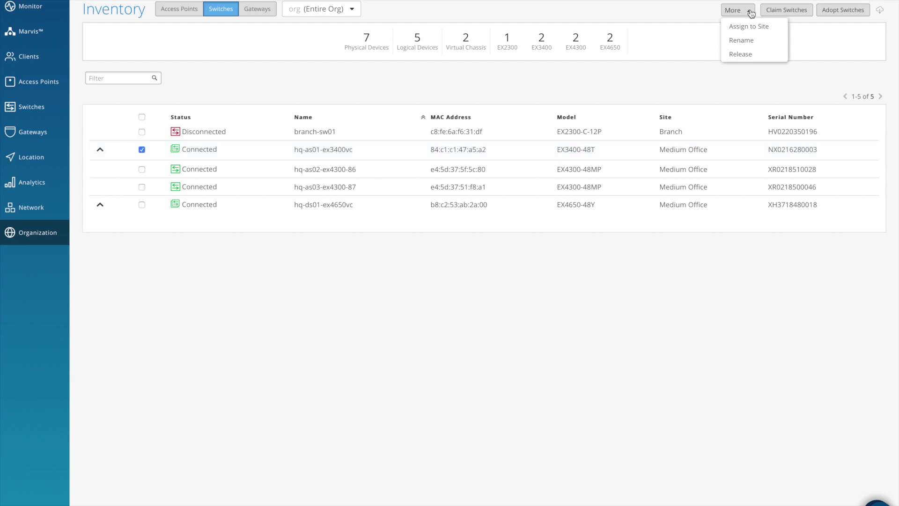
pyautogui.moveTo(40, 242)
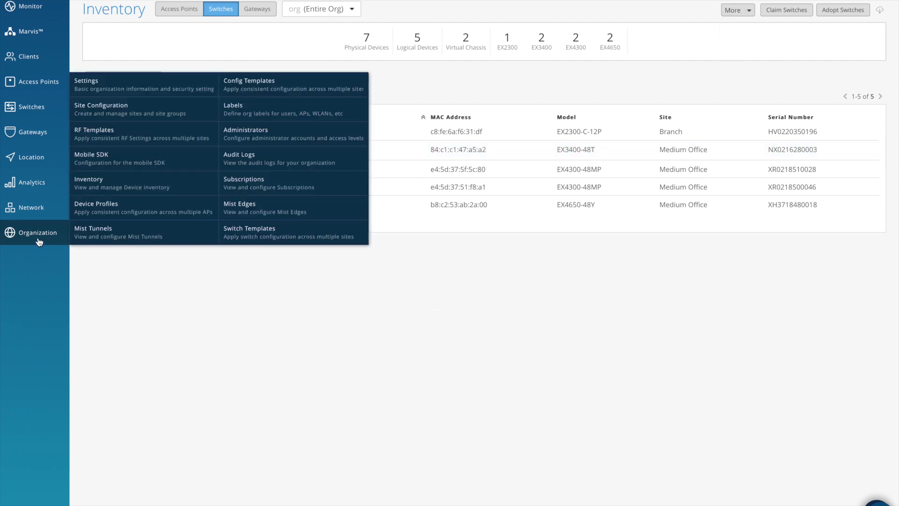
pyautogui.click(110, 115)
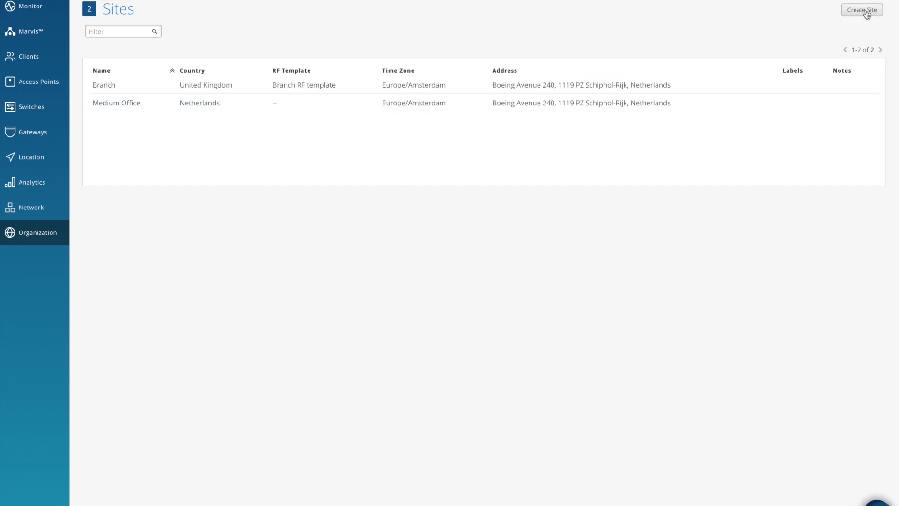
# Open Medium Office's hq-ds01-ex4650vc and re-enter its role as l2-dist.
pyautogui.click(30, 111)
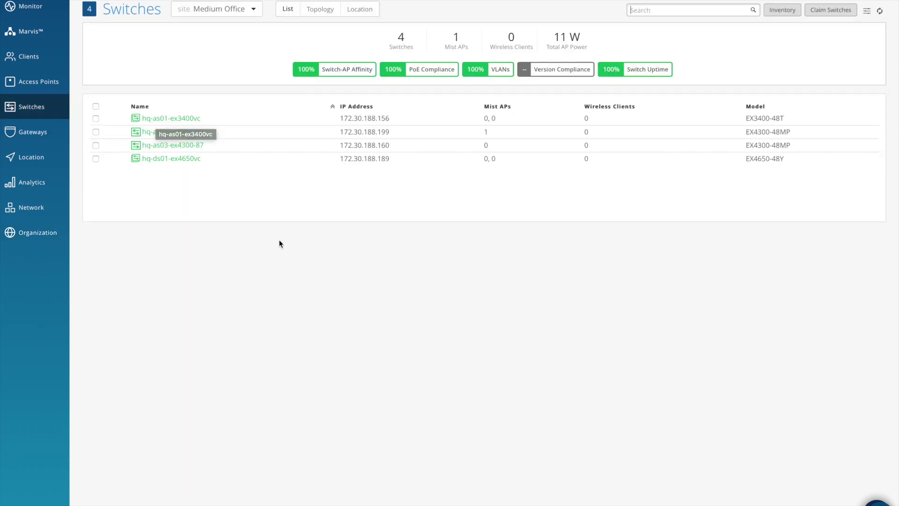
pyautogui.click(172, 160)
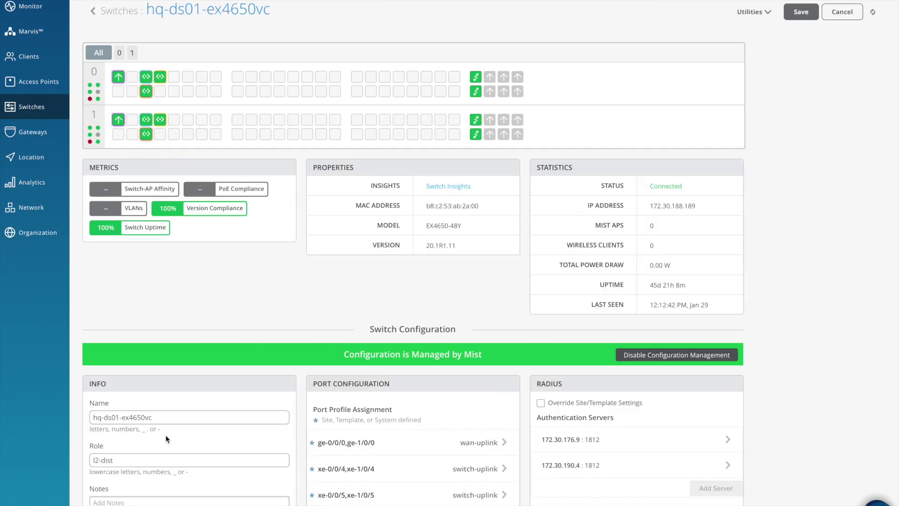
pyautogui.scroll(-2, 141, 427)
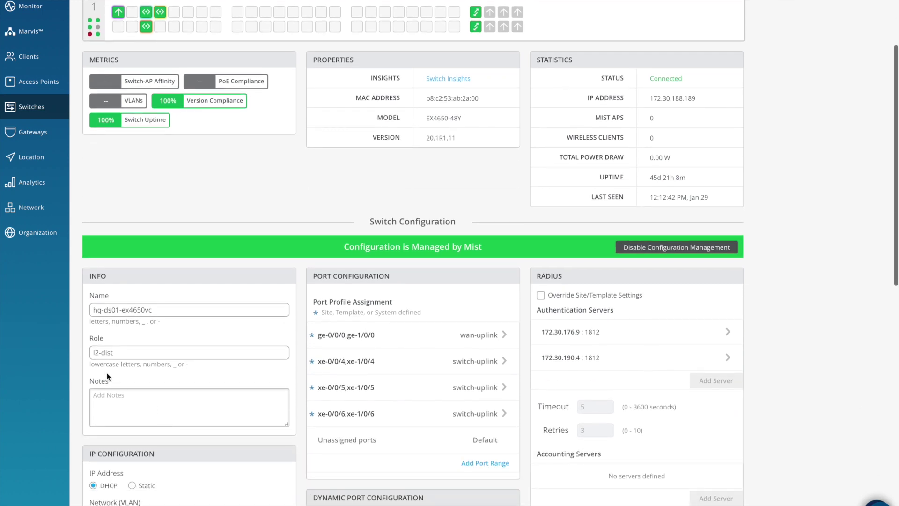
pyautogui.moveTo(133, 353); pyautogui.dragTo(80, 349)
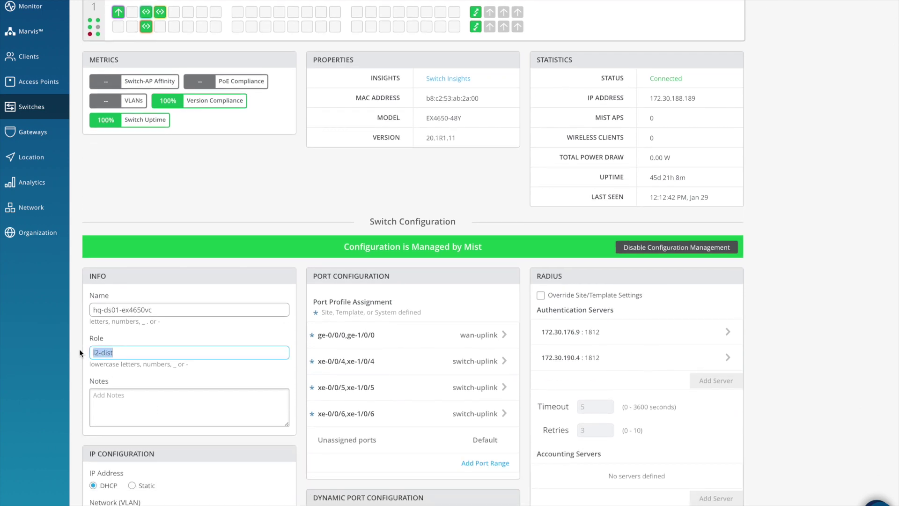
pyautogui.scroll(-5, 322, 323)
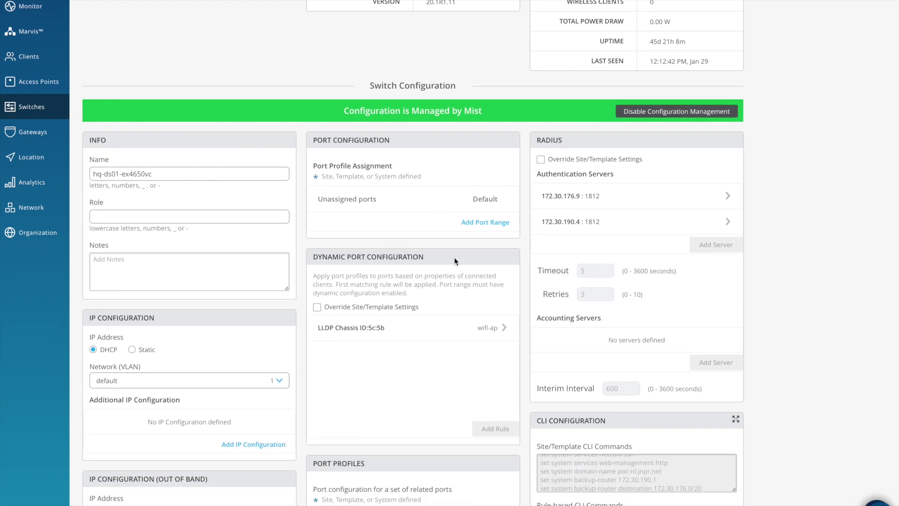
pyautogui.scroll(-3, 454, 257)
pyautogui.scroll(9, 192, 285)
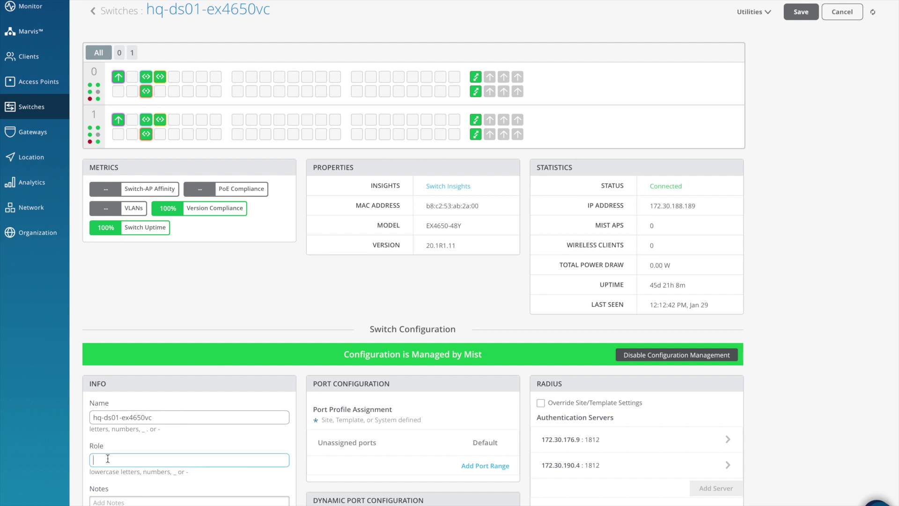
pyautogui.write('l2-dist')
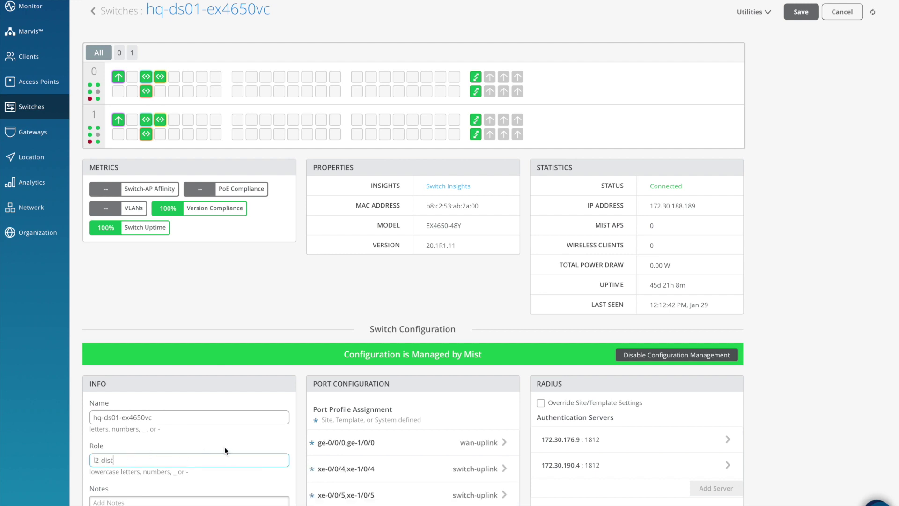
# Review hq-ds01-ex4650vc's inherited port settings and save the switch configuration.
pyautogui.scroll(-1, 327, 439)
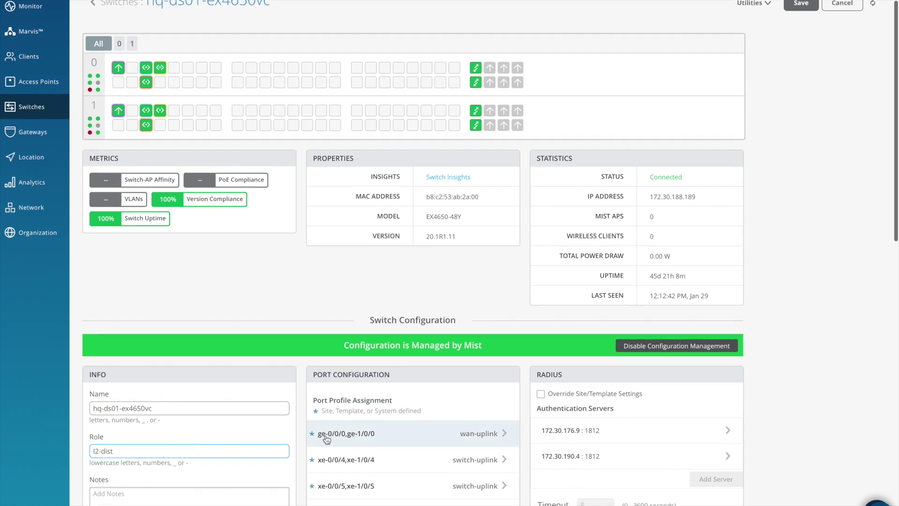
pyautogui.scroll(-2, 327, 438)
pyautogui.scroll(-3, 318, 429)
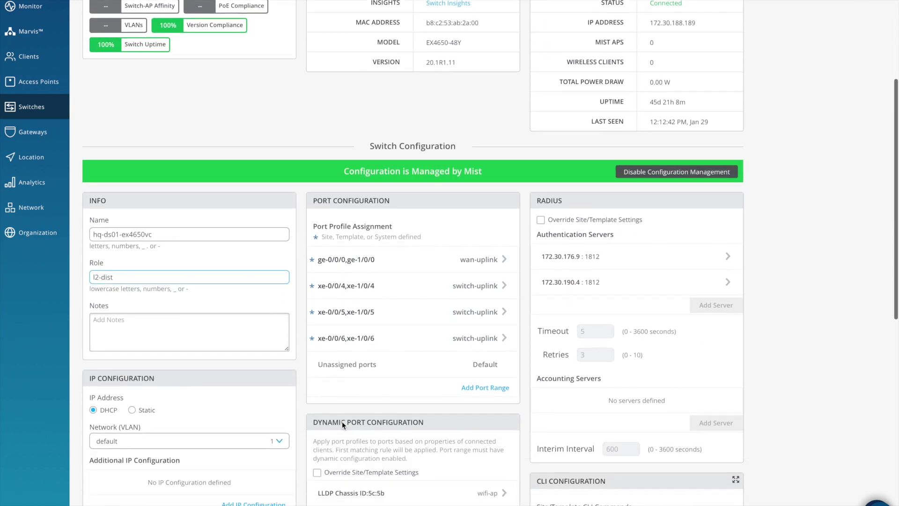
pyautogui.scroll(-4, 342, 421)
pyautogui.scroll(-1, 657, 406)
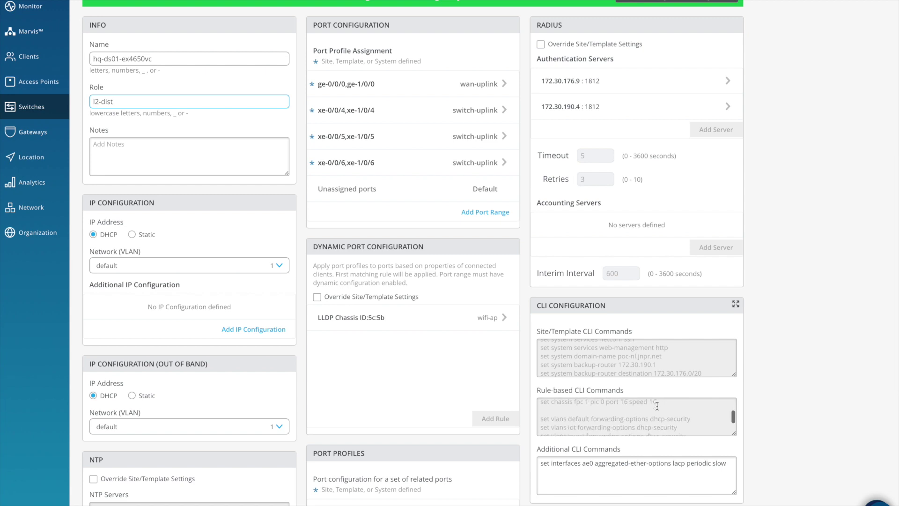
pyautogui.scroll(-2, 657, 406)
pyautogui.scroll(-1, 657, 405)
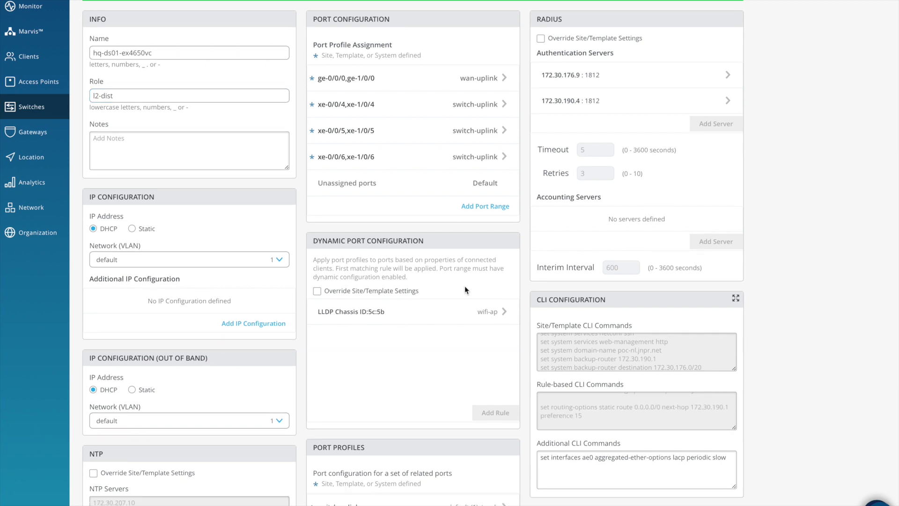
pyautogui.scroll(-3, 338, 239)
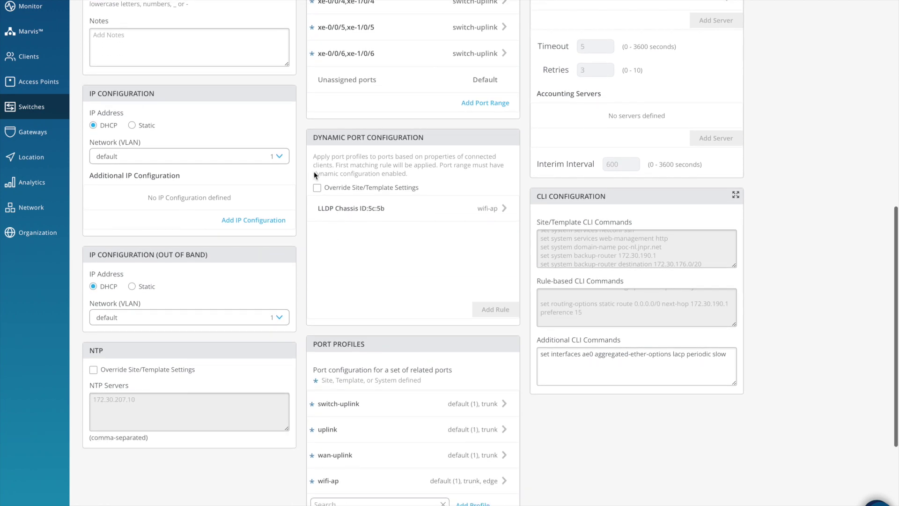
pyautogui.scroll(-3, 415, 233)
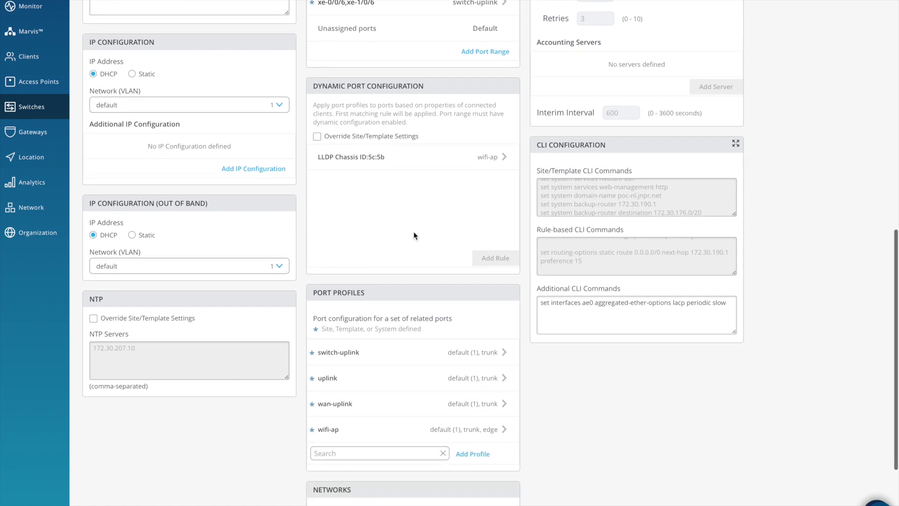
pyautogui.scroll(-2, 367, 266)
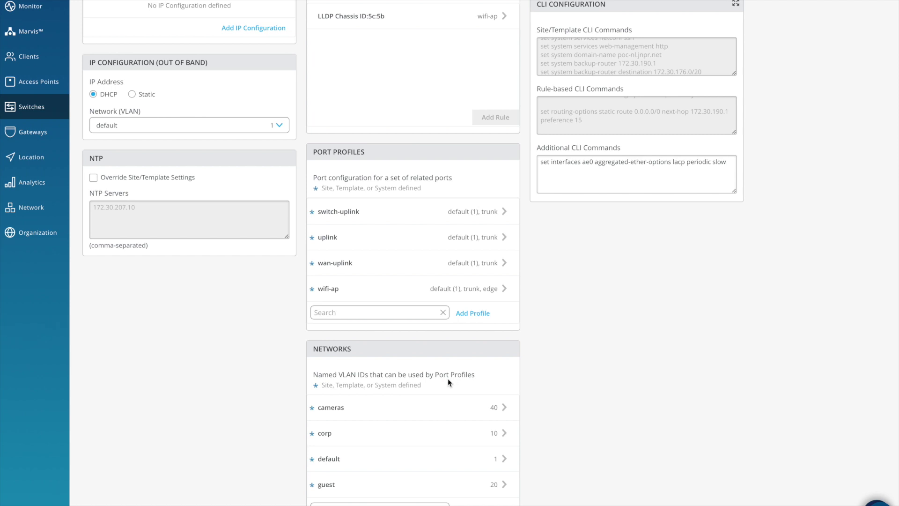
pyautogui.scroll(15, 815, 72)
pyautogui.click(800, 13)
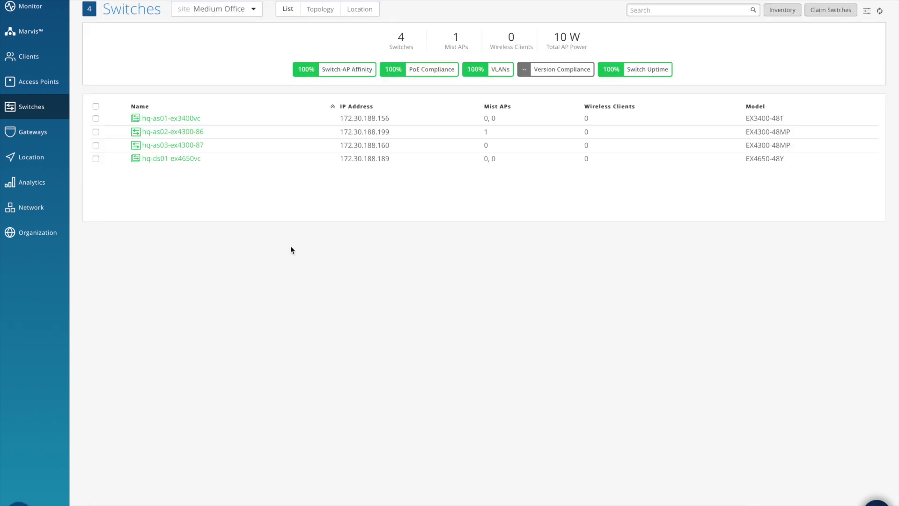
# View details of hq-as01-ex3400vc, hq-as02-ex4300-86 and hq-as03-ex4300-87, returning to the switch list.
pyautogui.click(167, 119)
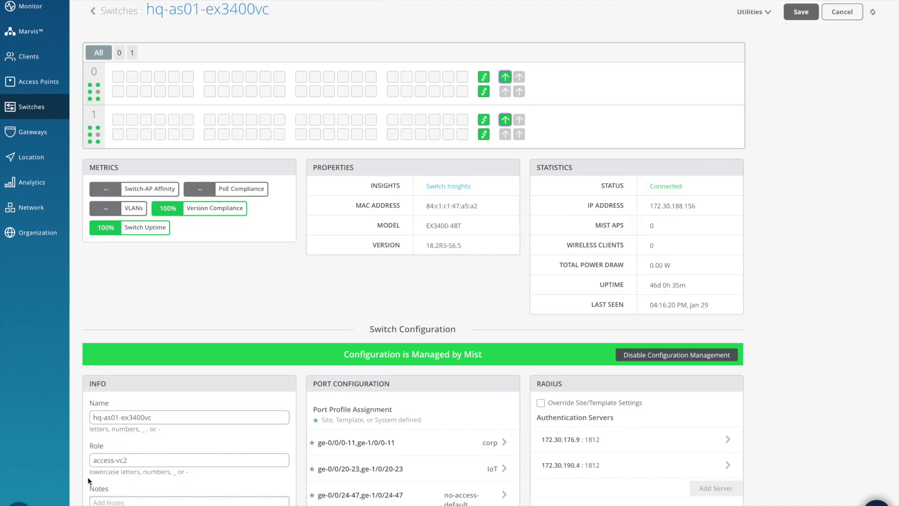
pyautogui.click(120, 10)
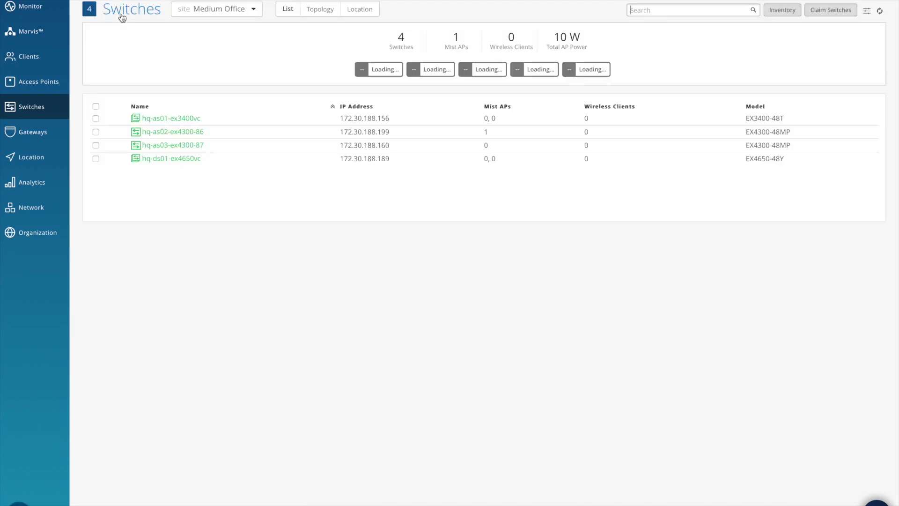
pyautogui.click(177, 133)
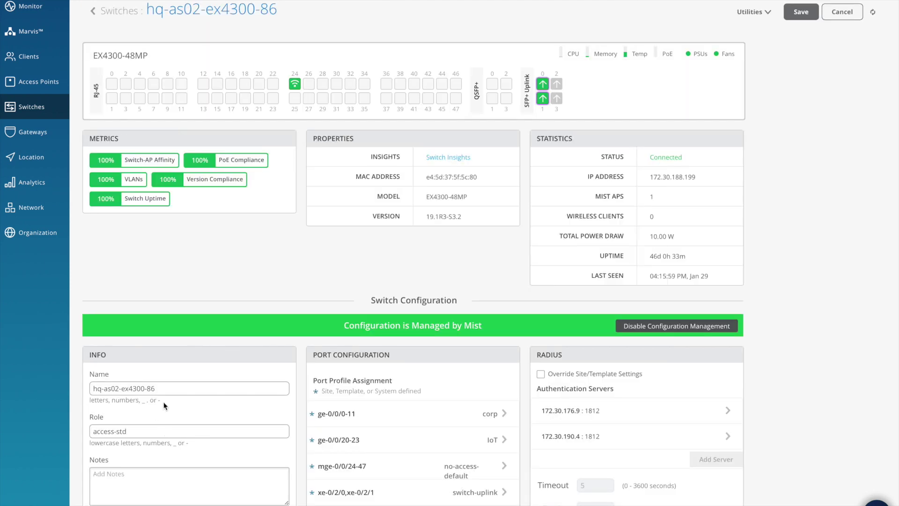
pyautogui.click(119, 10)
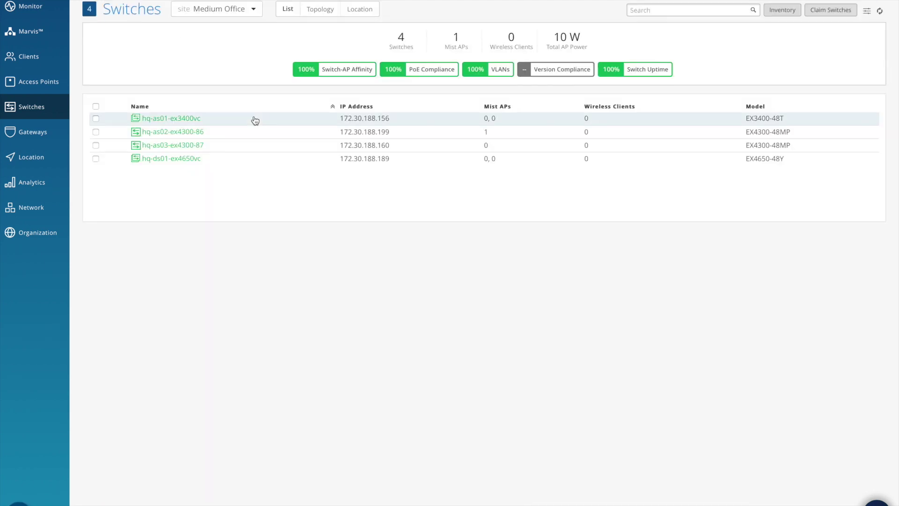
pyautogui.click(178, 145)
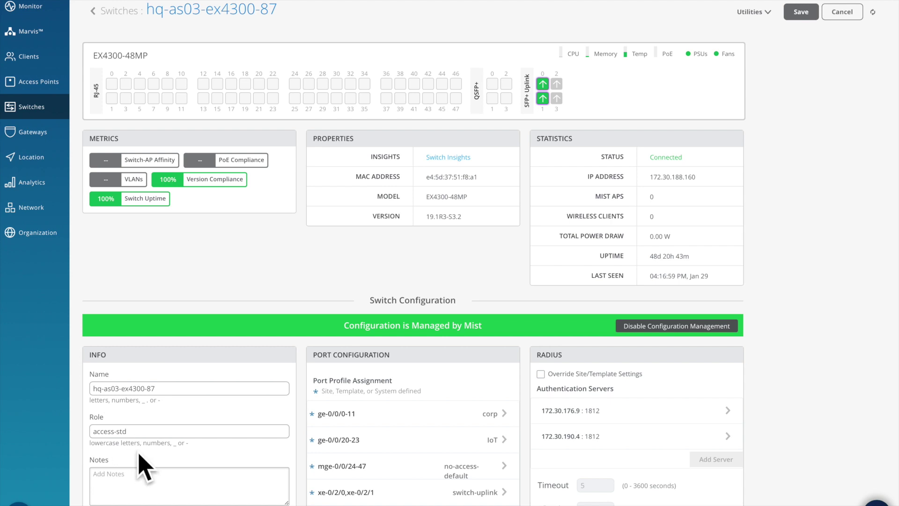
pyautogui.hotkey('alt', 'Left')
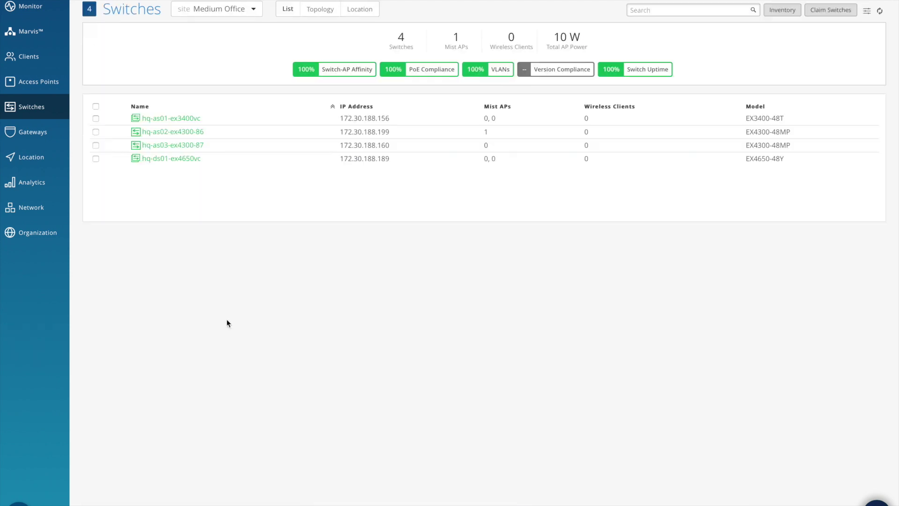
# Expand the topology through hq-gw01, hq-ds01-ex4650vc, hq-as01 and hq-as02, then open hq-ds01's details.
pyautogui.click(319, 14)
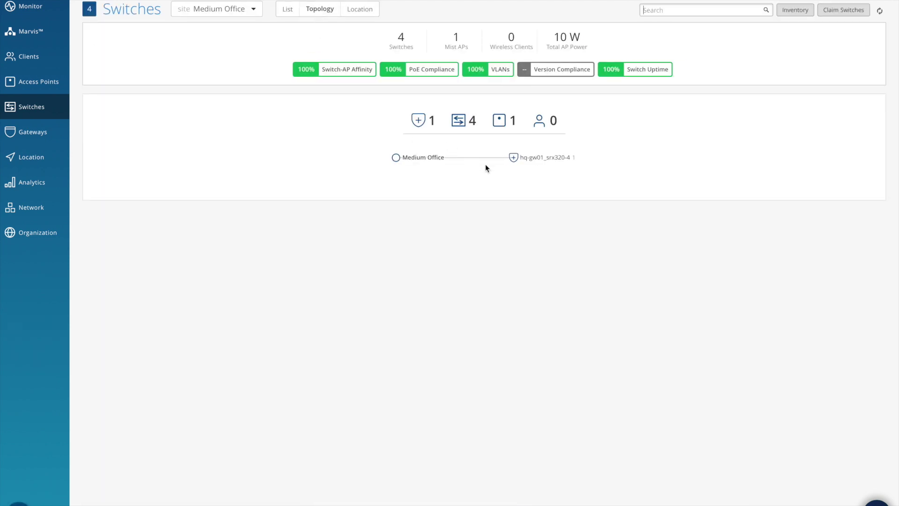
pyautogui.click(515, 158)
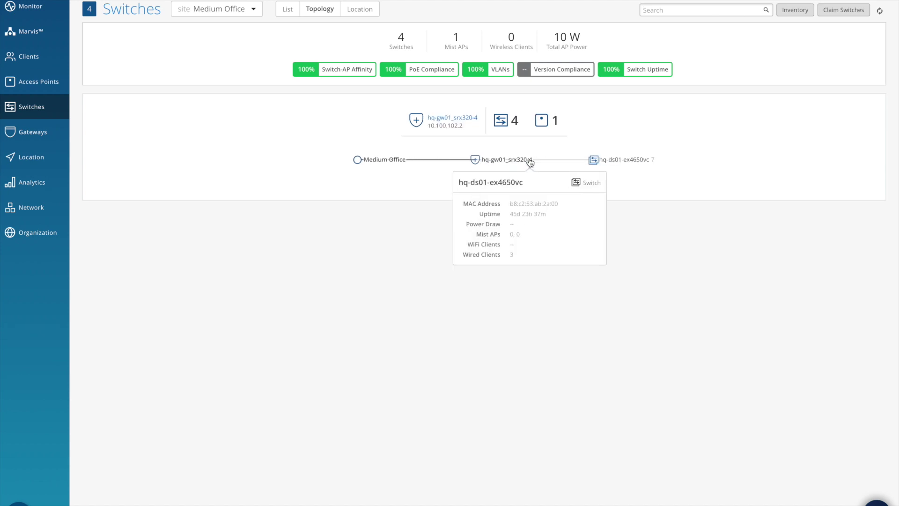
pyautogui.click(596, 162)
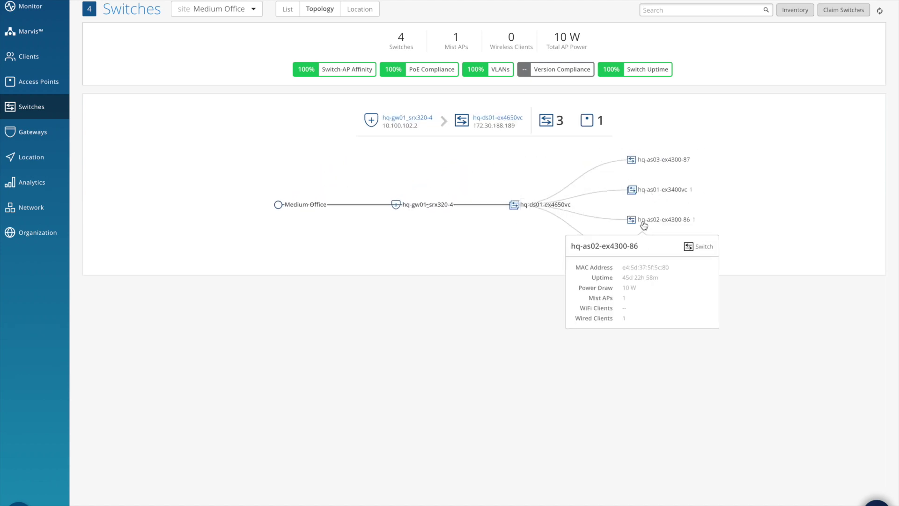
pyautogui.moveTo(650, 160)
pyautogui.click(637, 188)
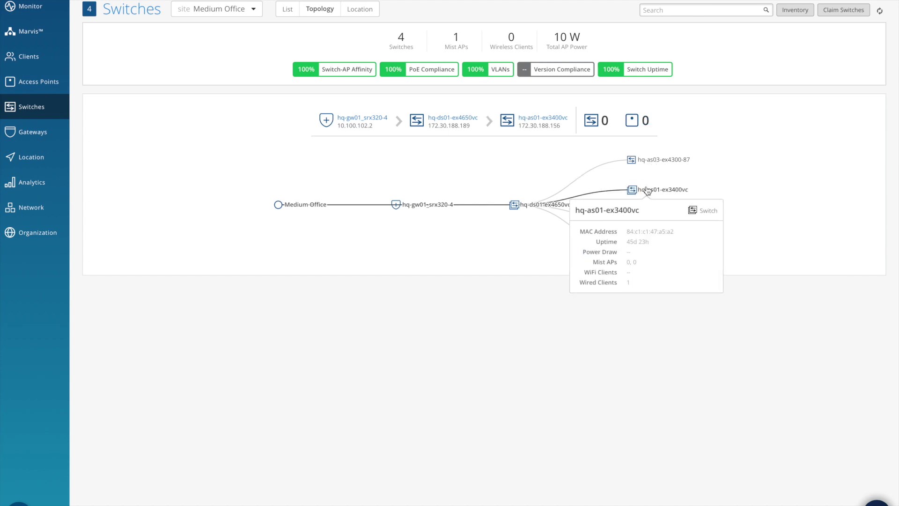
pyautogui.click(602, 235)
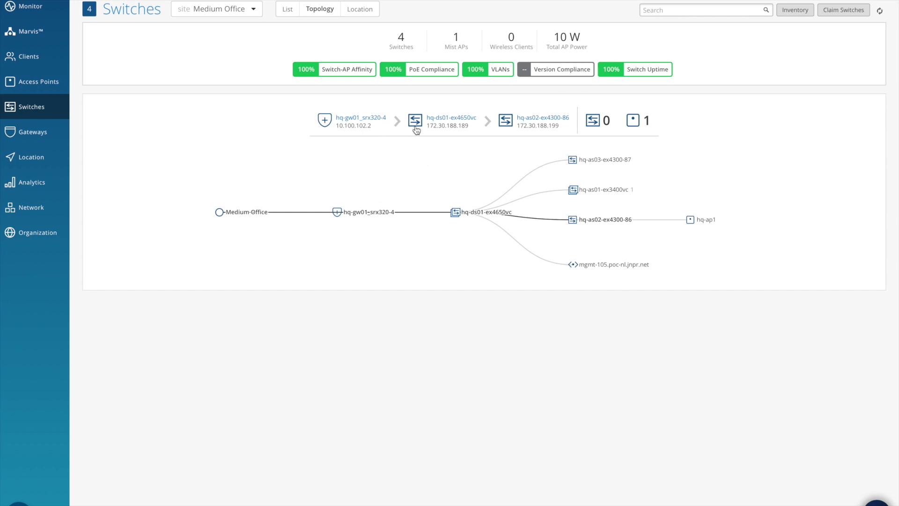
pyautogui.click(436, 120)
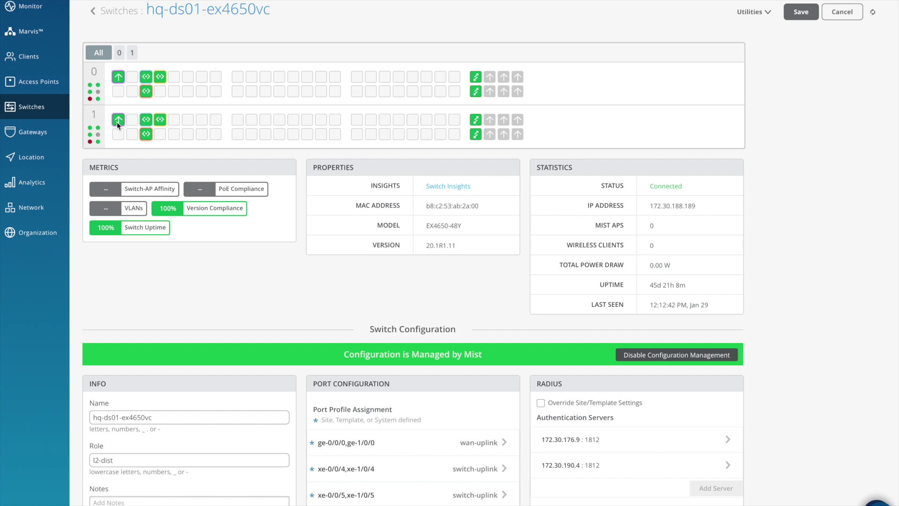
# Read hq-ds01-ex4650vc's uplink and virtual-chassis port details, then return to the switch list.
pyautogui.moveTo(119, 76)
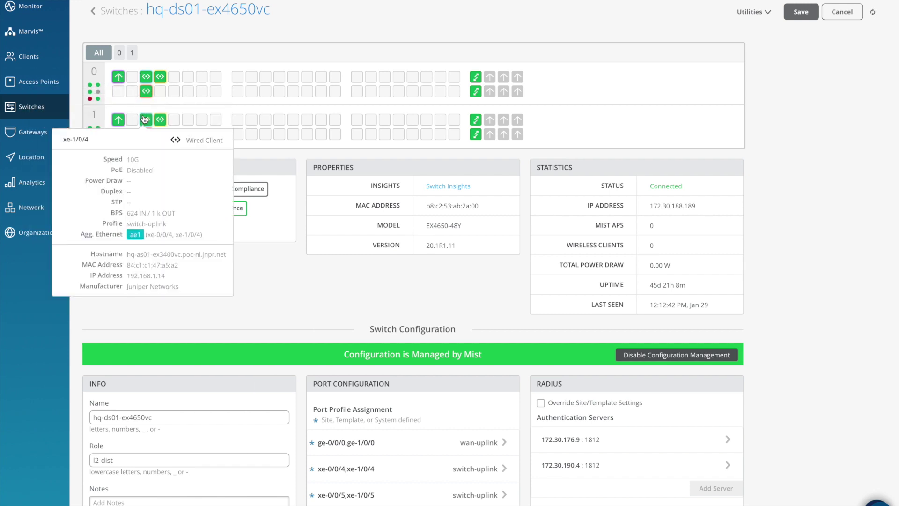
pyautogui.moveTo(161, 80)
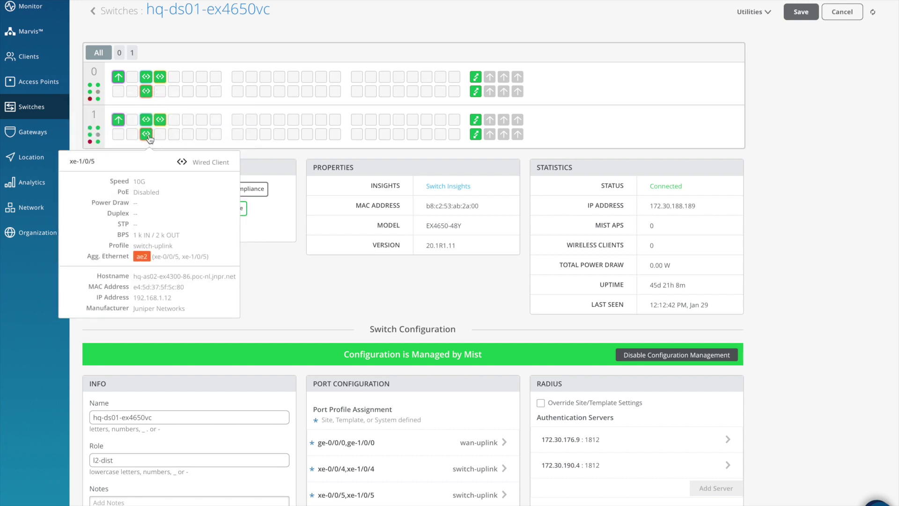
pyautogui.moveTo(477, 82)
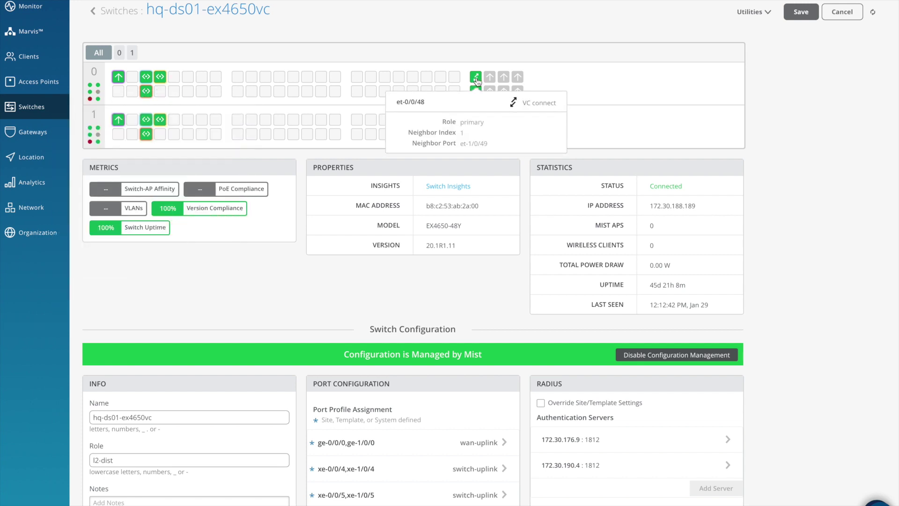
pyautogui.moveTo(458, 140)
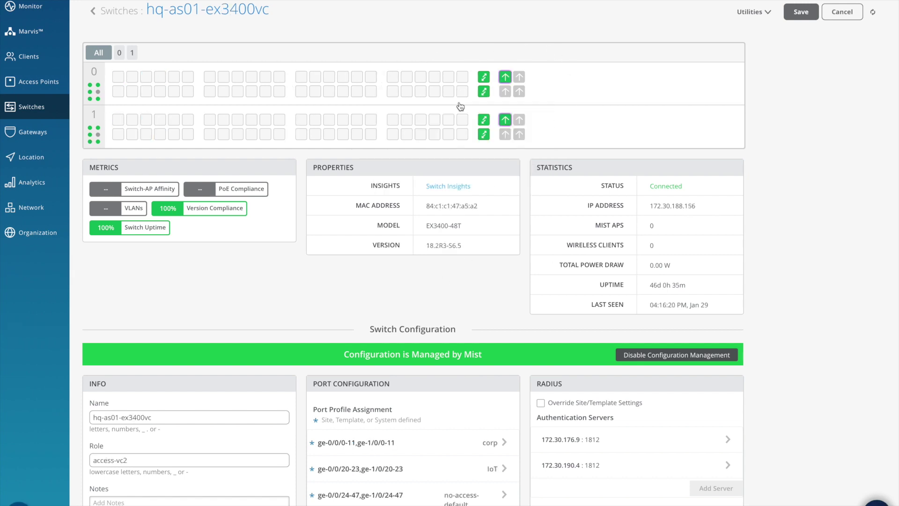
pyautogui.moveTo(509, 77)
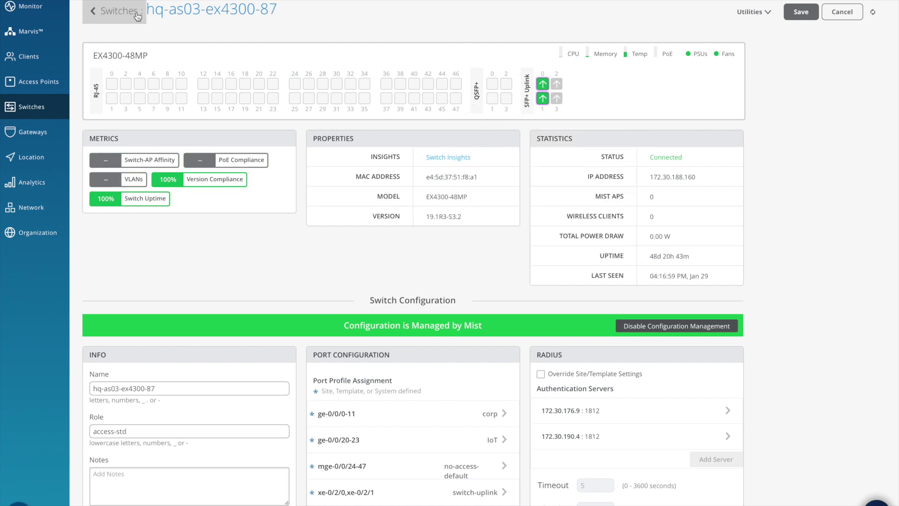
pyautogui.click(136, 15)
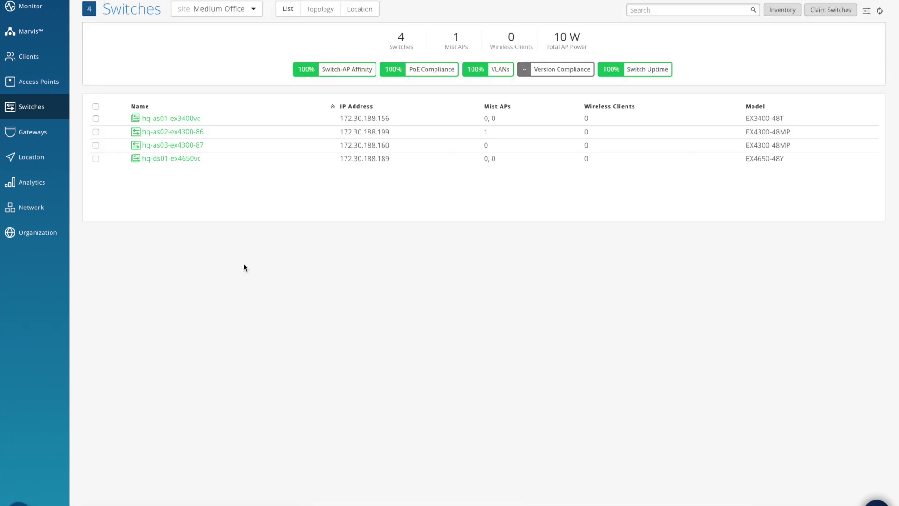
# Check hq-as02-ex4300-86's port profile assignments, then view its Insights with 8 switch events.
pyautogui.click(190, 134)
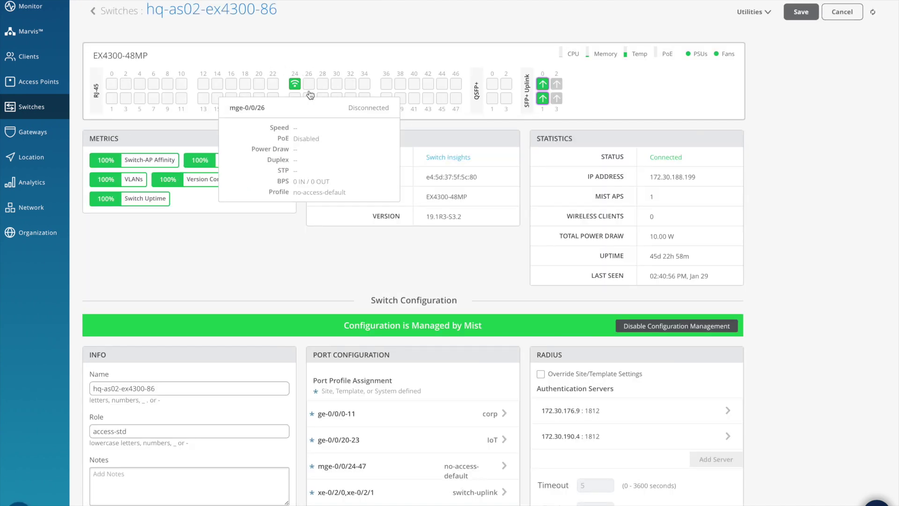
pyautogui.moveTo(244, 83)
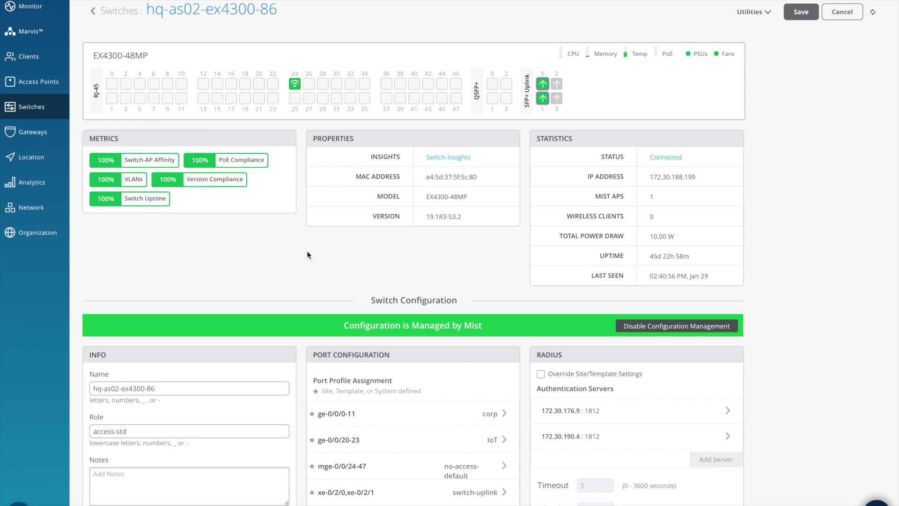
pyautogui.scroll(-1, 307, 251)
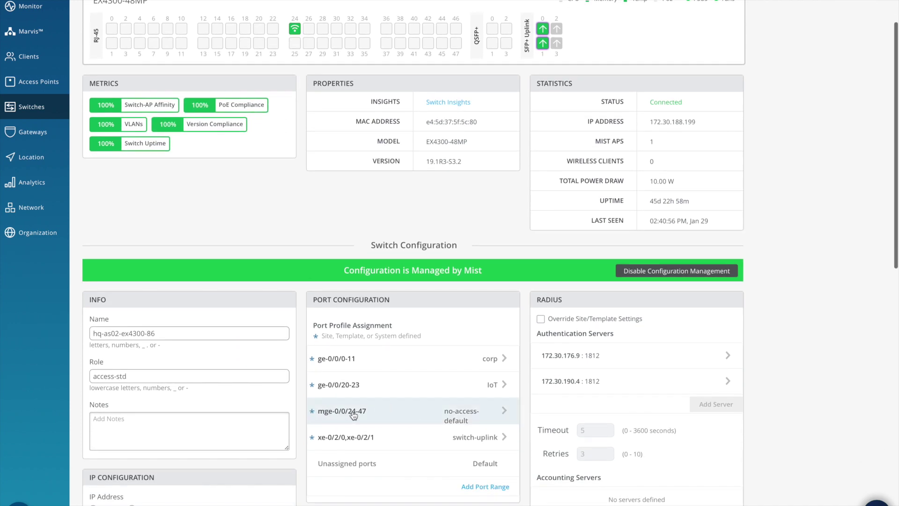
pyautogui.scroll(-1, 431, 412)
pyautogui.scroll(-2, 432, 411)
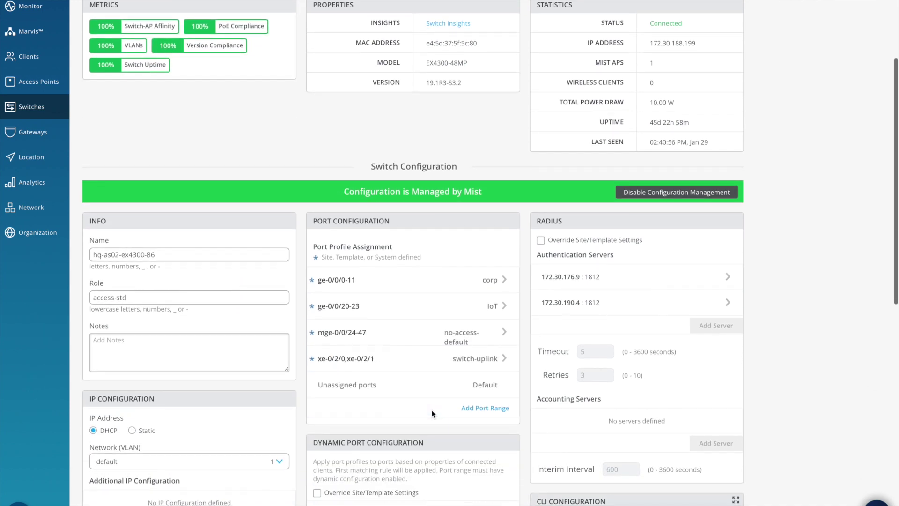
pyautogui.scroll(4, 429, 418)
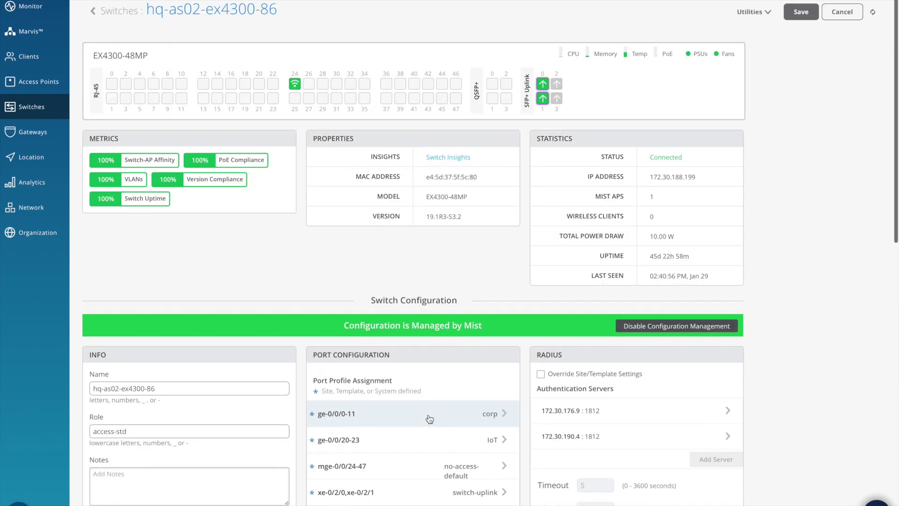
pyautogui.click(448, 158)
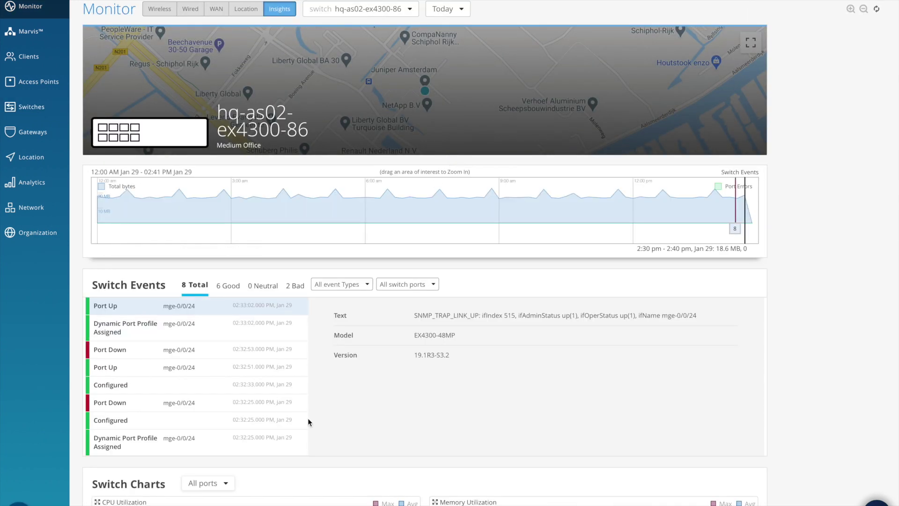
# Confirm mge-0/0/24 went from no-access-default to wifi-ap, then go back to Medium Office Switches.
pyautogui.scroll(-1, 156, 438)
pyautogui.click(156, 439)
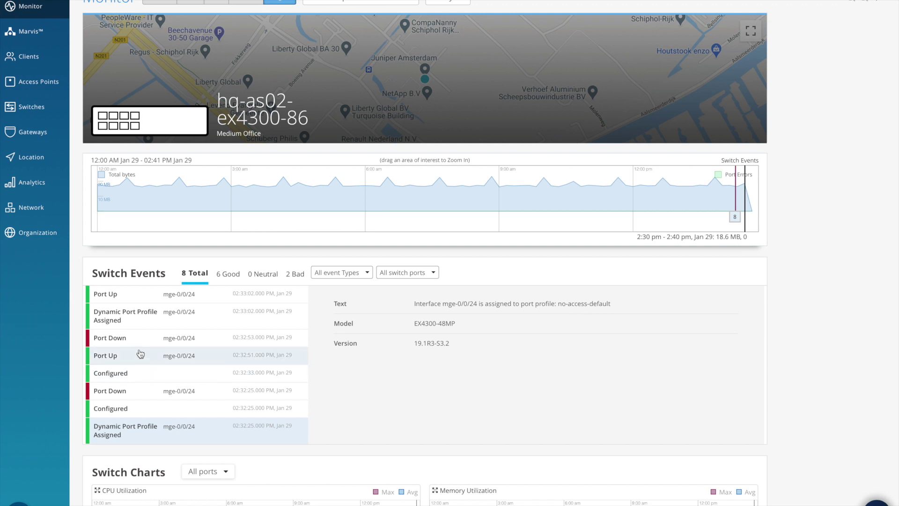
pyautogui.click(135, 321)
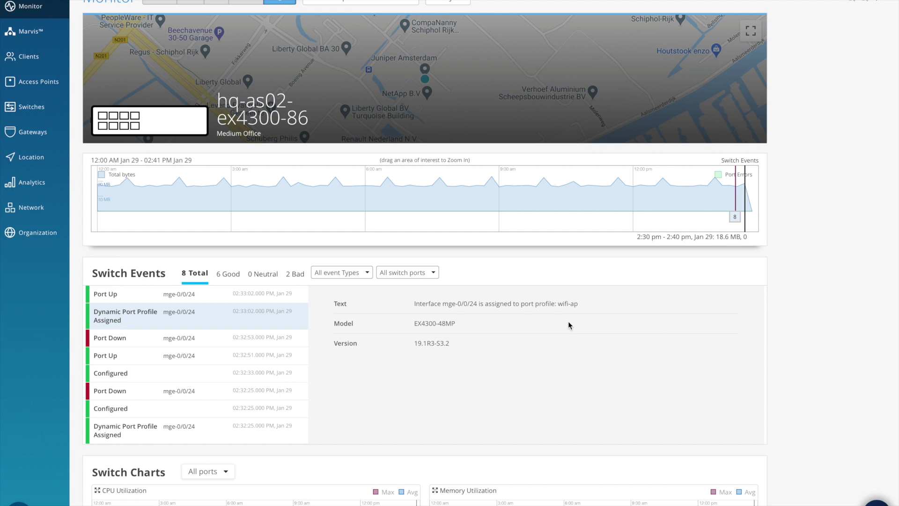
pyautogui.click(29, 117)
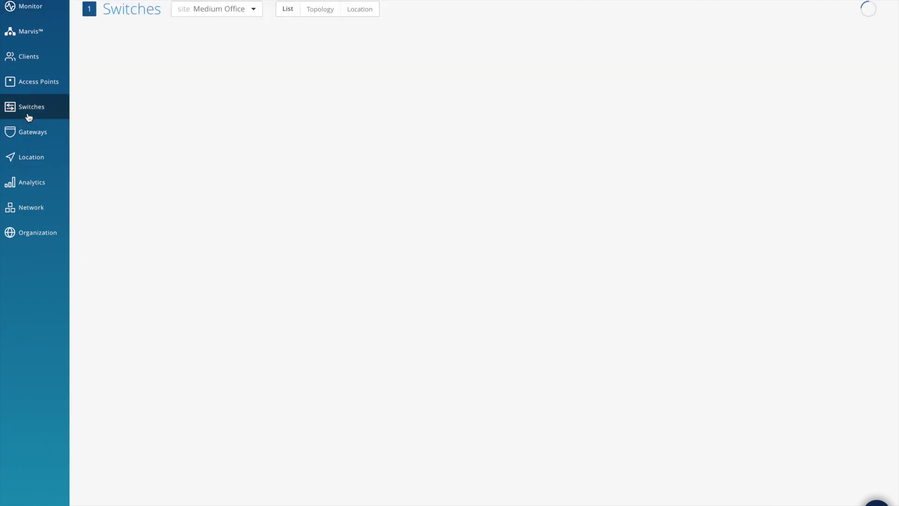